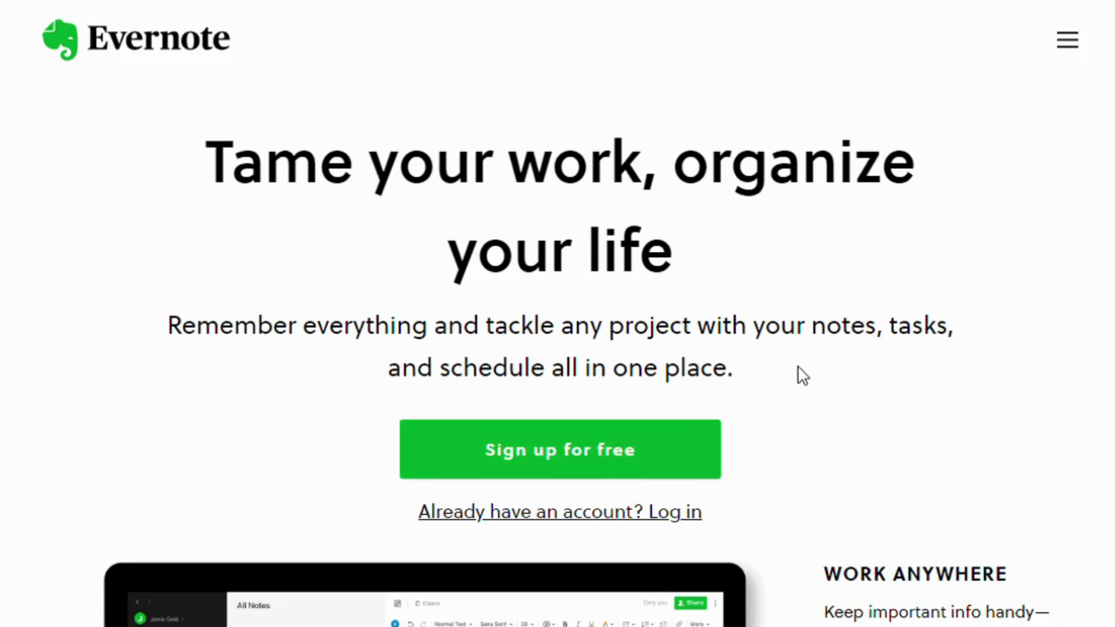
# Scroll through the homepage features to the pricing plans and start signing up for the FREE plan
pyautogui.scroll(-5, 803, 376)
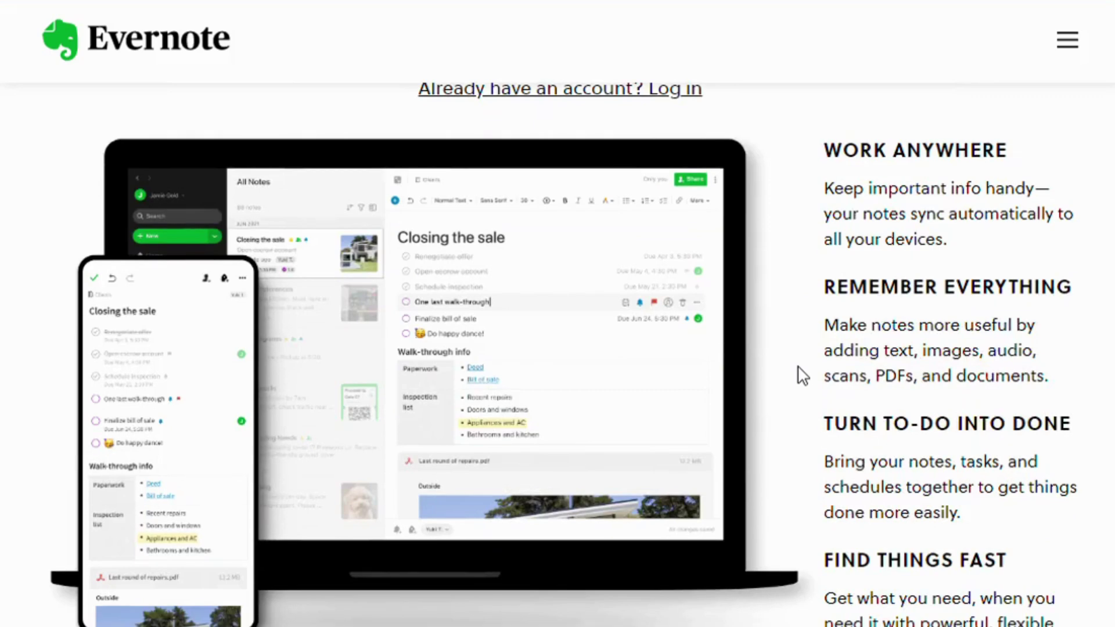
pyautogui.scroll(-5, 803, 376)
pyautogui.scroll(-10, 802, 377)
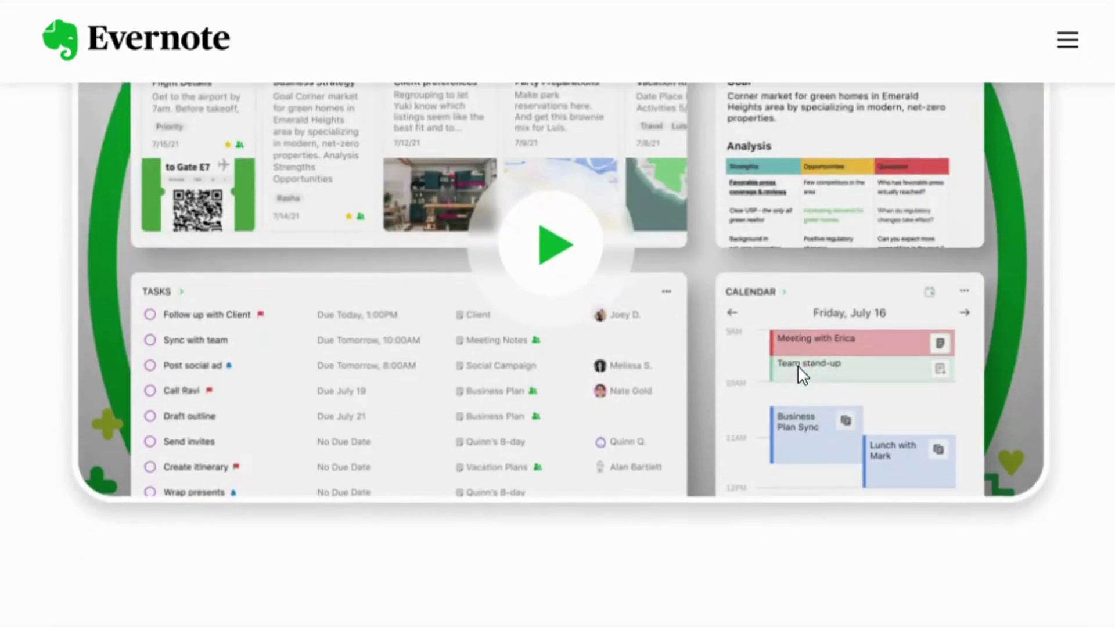
pyautogui.scroll(-7, 807, 377)
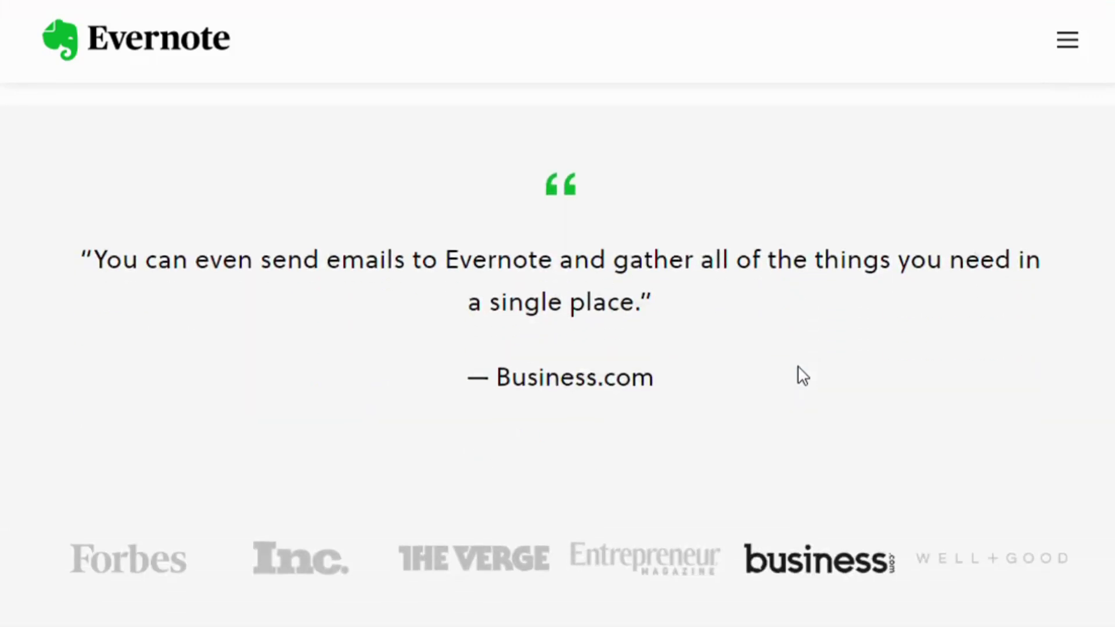
pyautogui.scroll(-9, 803, 376)
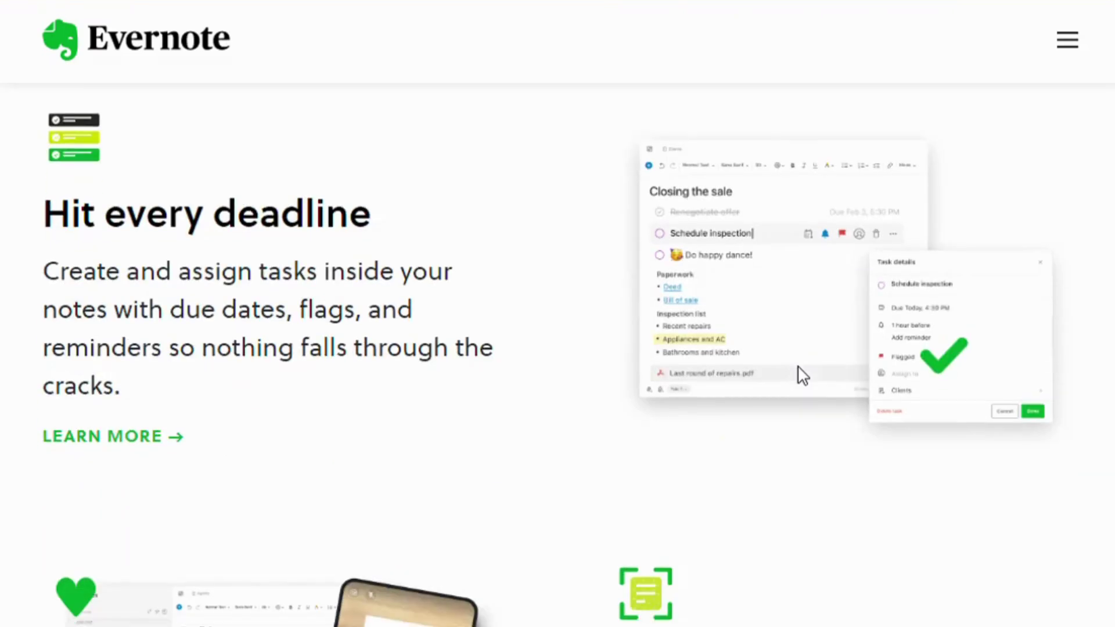
pyautogui.scroll(-8, 802, 376)
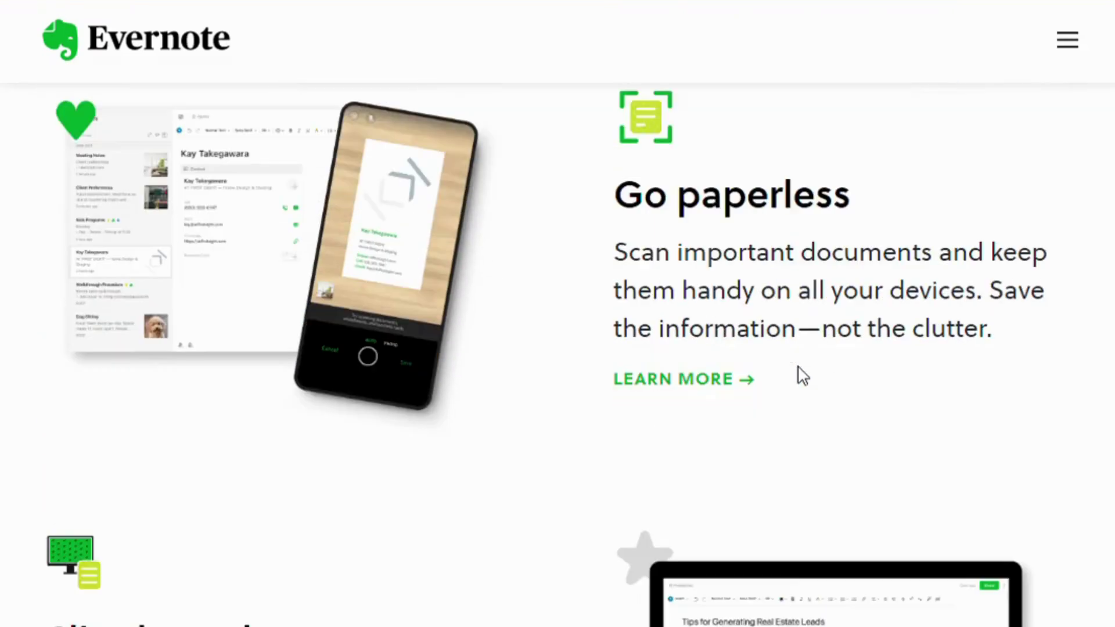
pyautogui.scroll(-15, 803, 376)
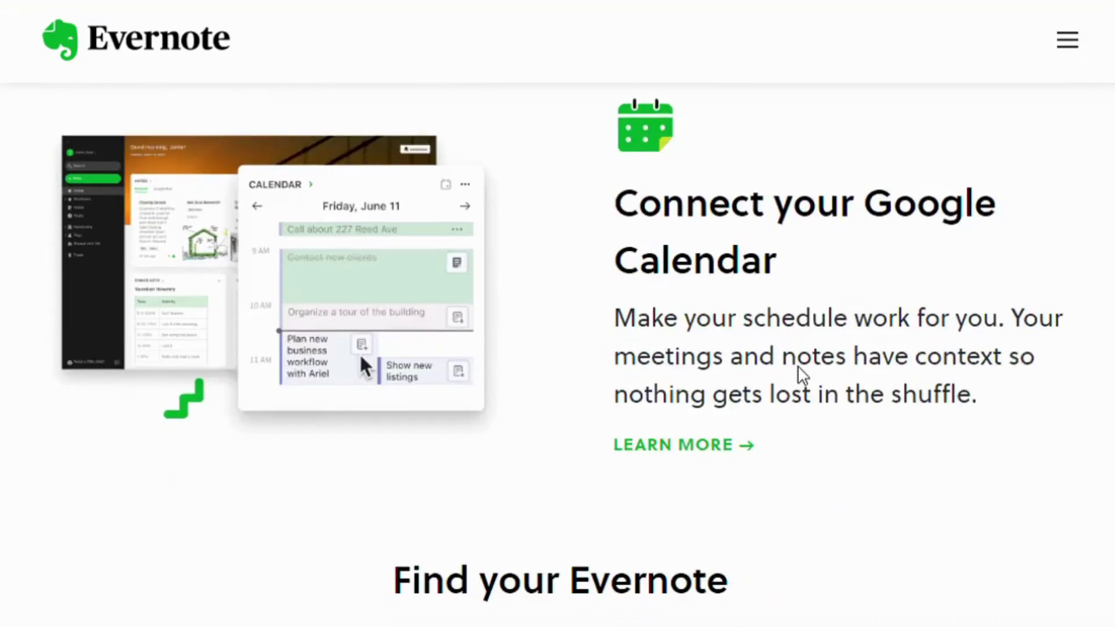
pyautogui.scroll(5, 803, 376)
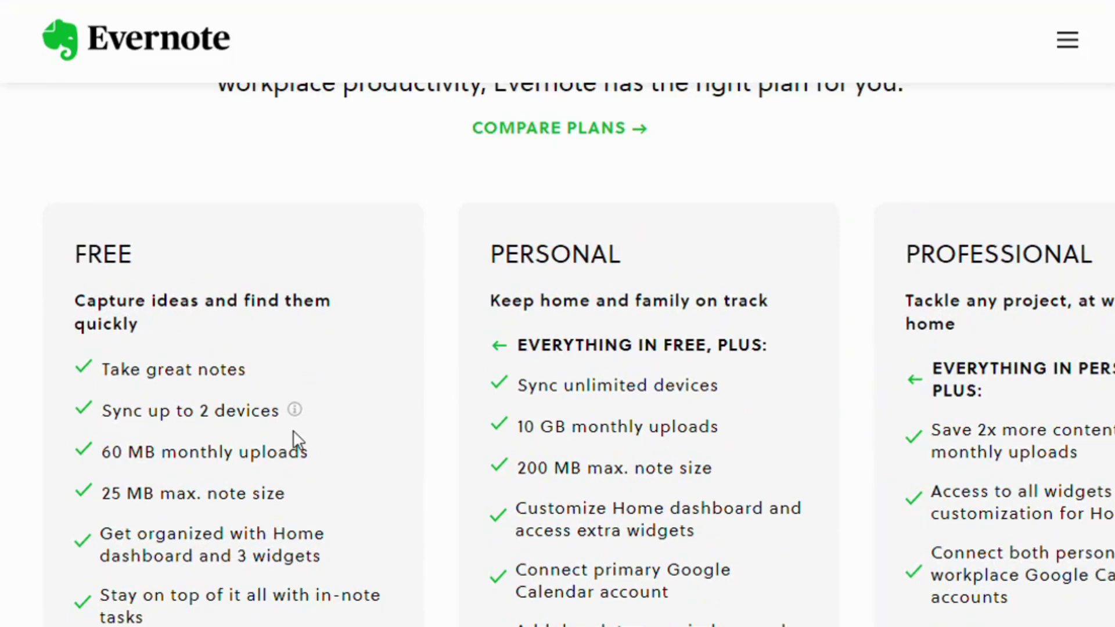
pyautogui.scroll(-2, 296, 440)
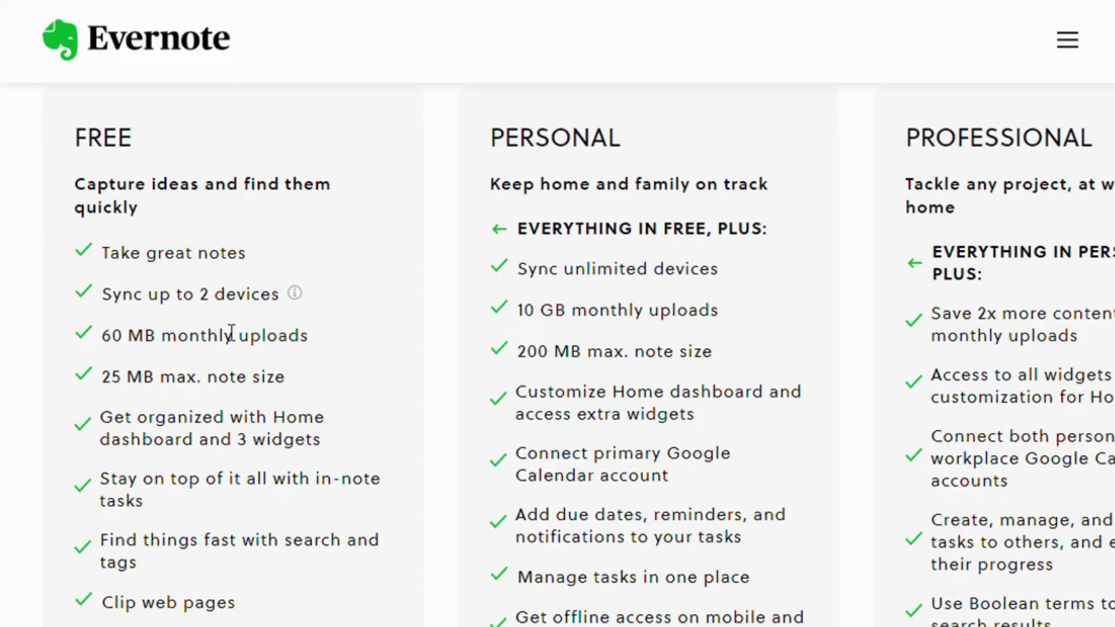
pyautogui.scroll(-1, 185, 428)
pyautogui.scroll(-2, 185, 427)
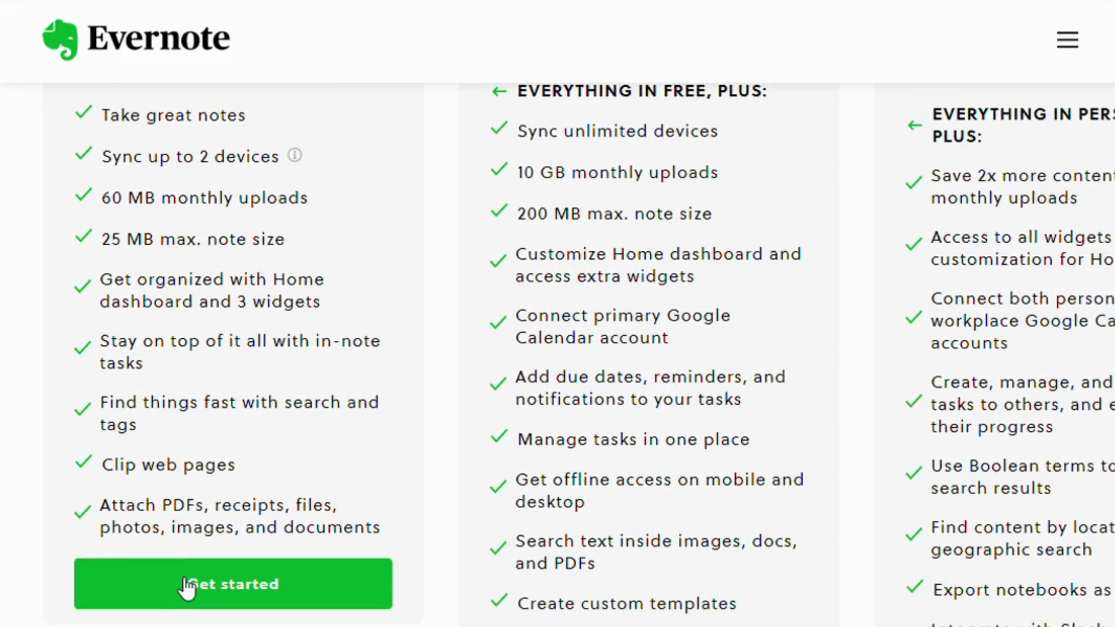
pyautogui.click(179, 567)
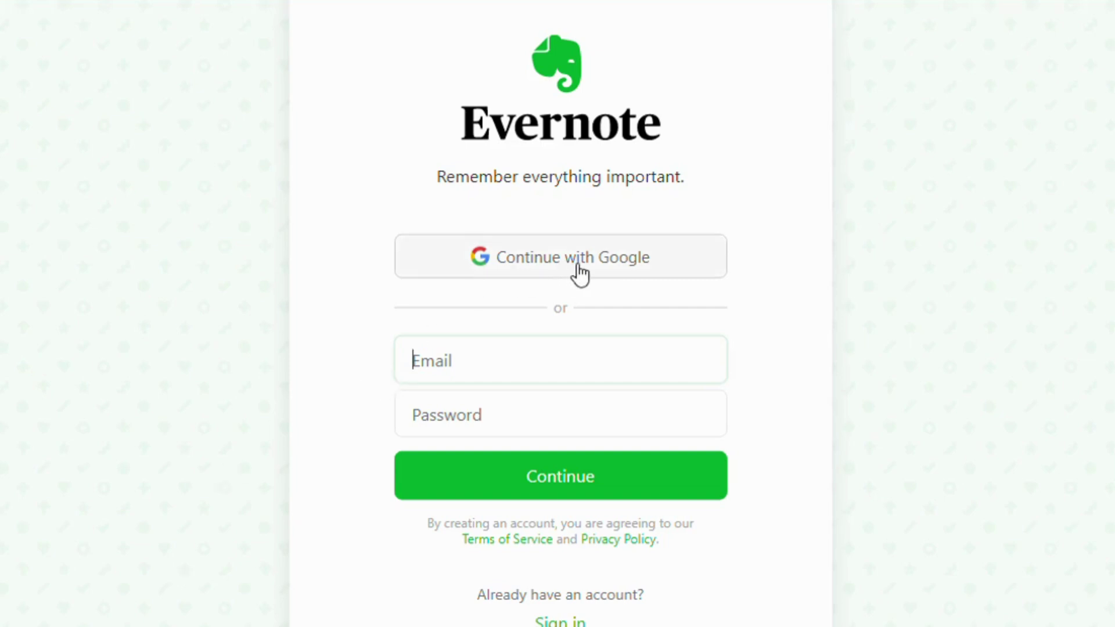
# Create the Evernote account by continuing with Google sign-in
pyautogui.click(603, 257)
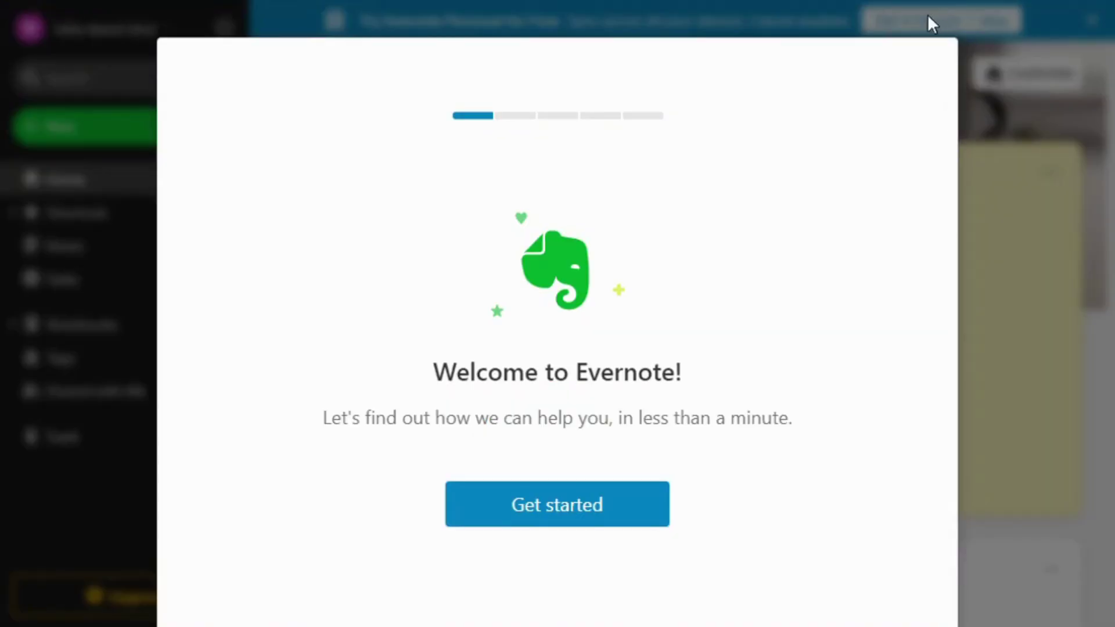
# Begin onboarding, choosing Work as the reason and Phone as a device
pyautogui.click(574, 500)
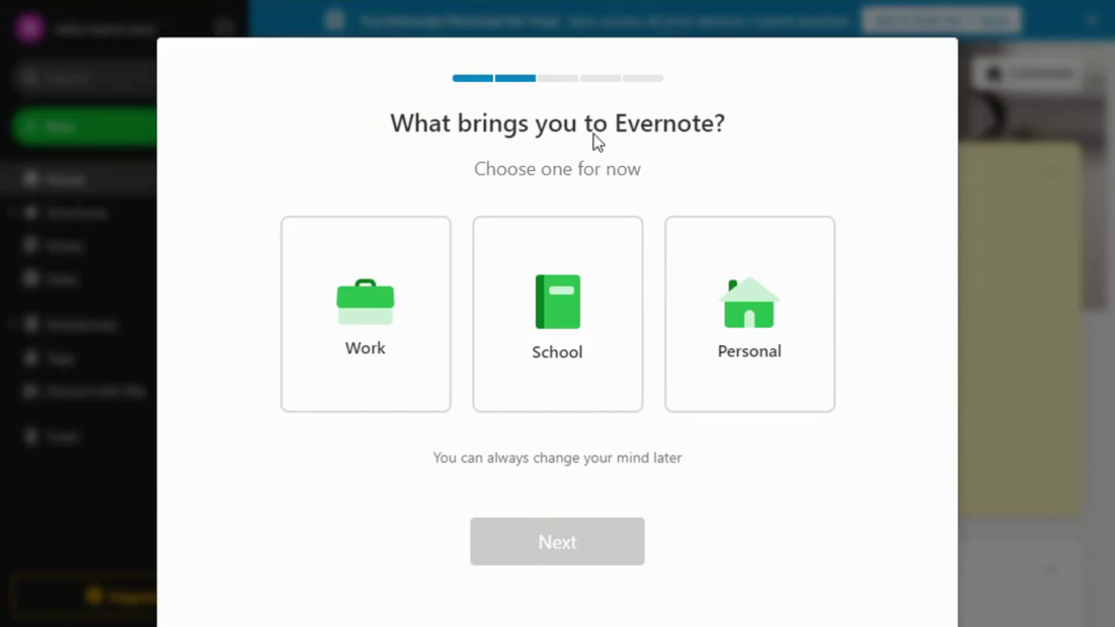
pyautogui.click(350, 311)
pyautogui.click(575, 552)
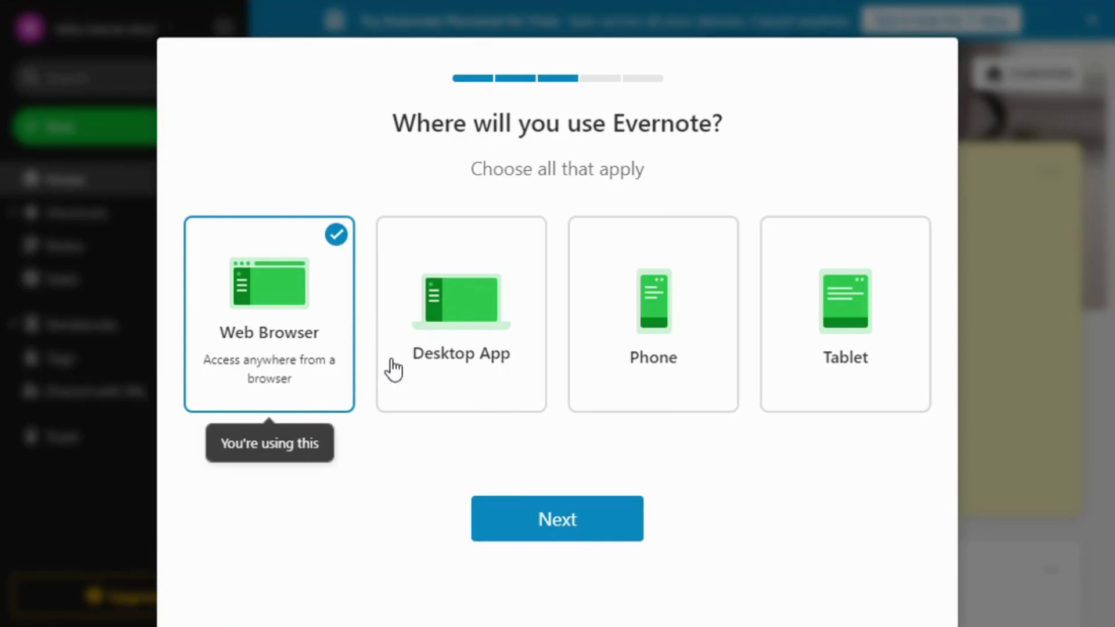
pyautogui.click(698, 355)
pyautogui.click(562, 527)
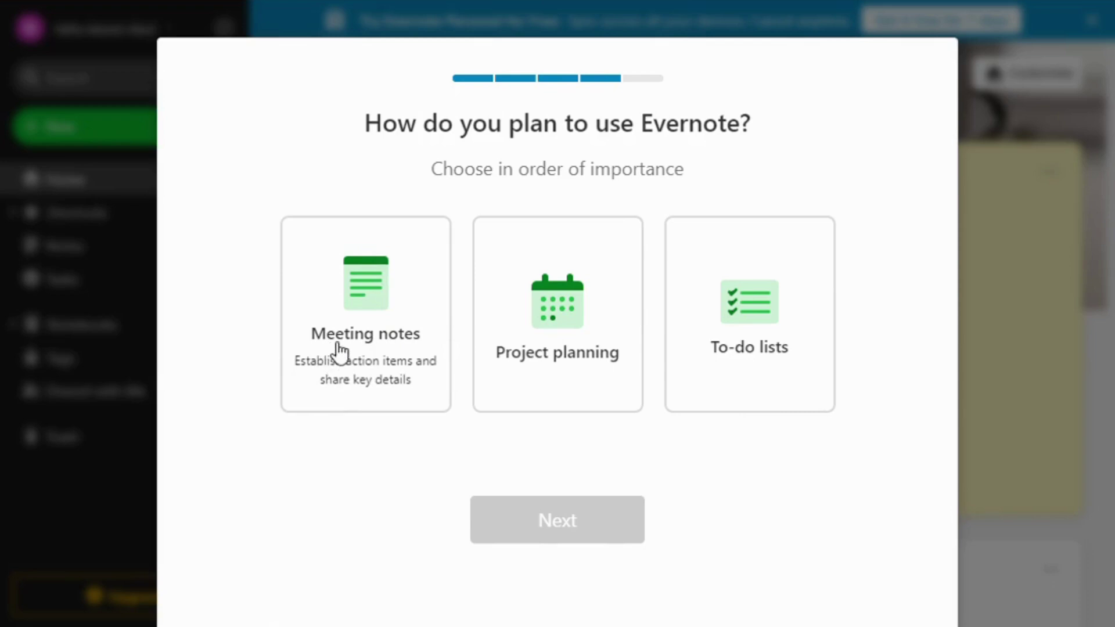
# Rank Meeting notes, Project planning and To-do lists as top uses, then keep the free plan
pyautogui.click(400, 353)
pyautogui.click(556, 358)
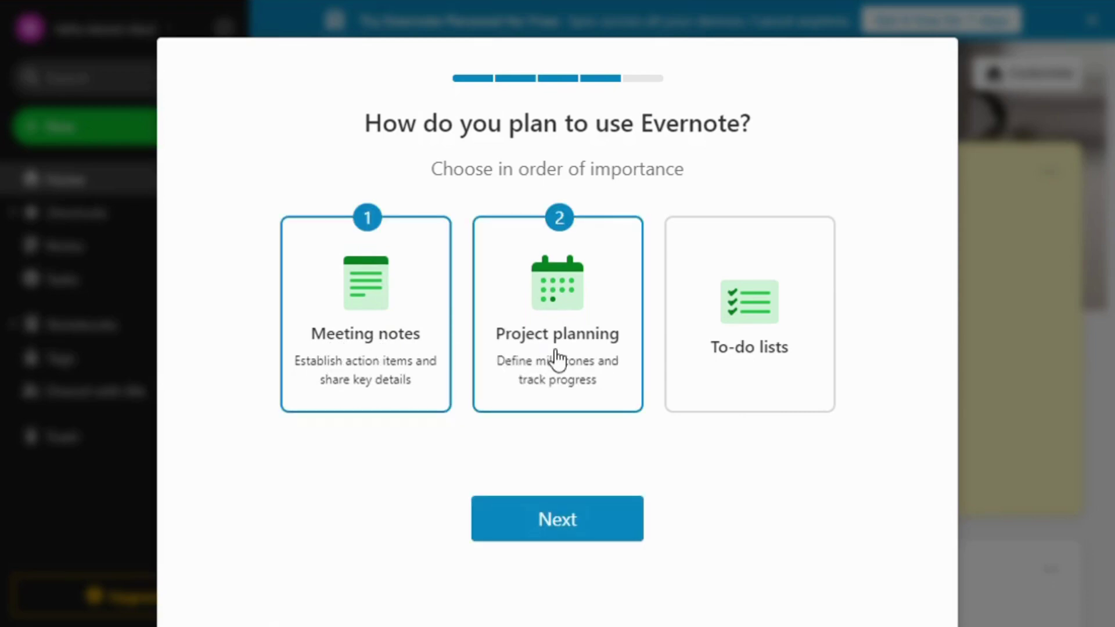
pyautogui.click(781, 345)
pyautogui.click(590, 512)
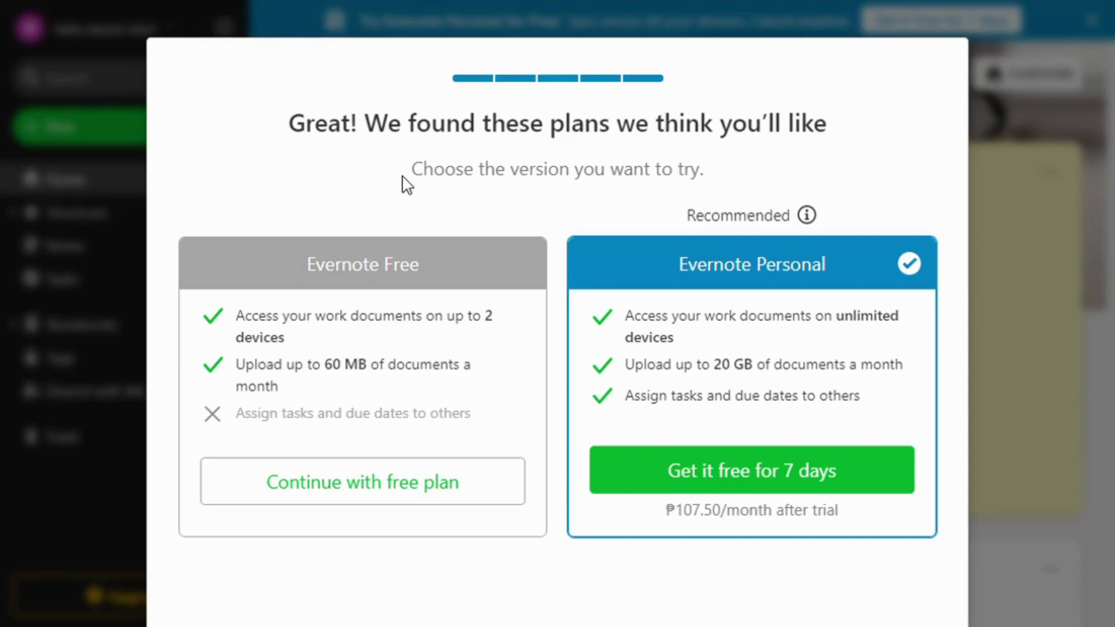
pyautogui.click(335, 488)
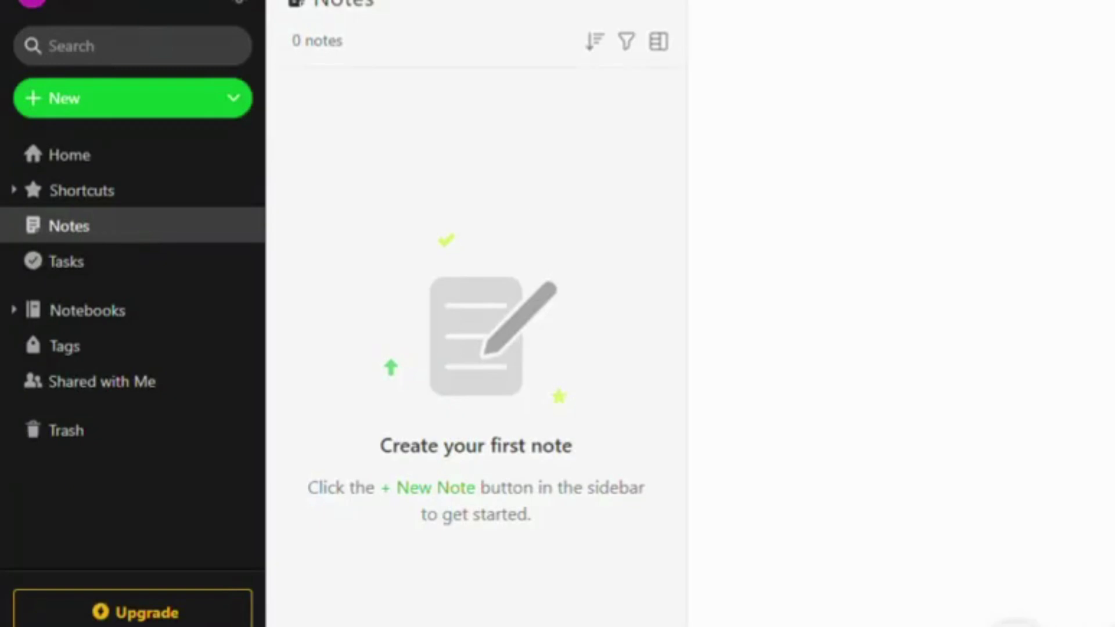
# Create a new blank Note from the sidebar's New menu
pyautogui.click(123, 106)
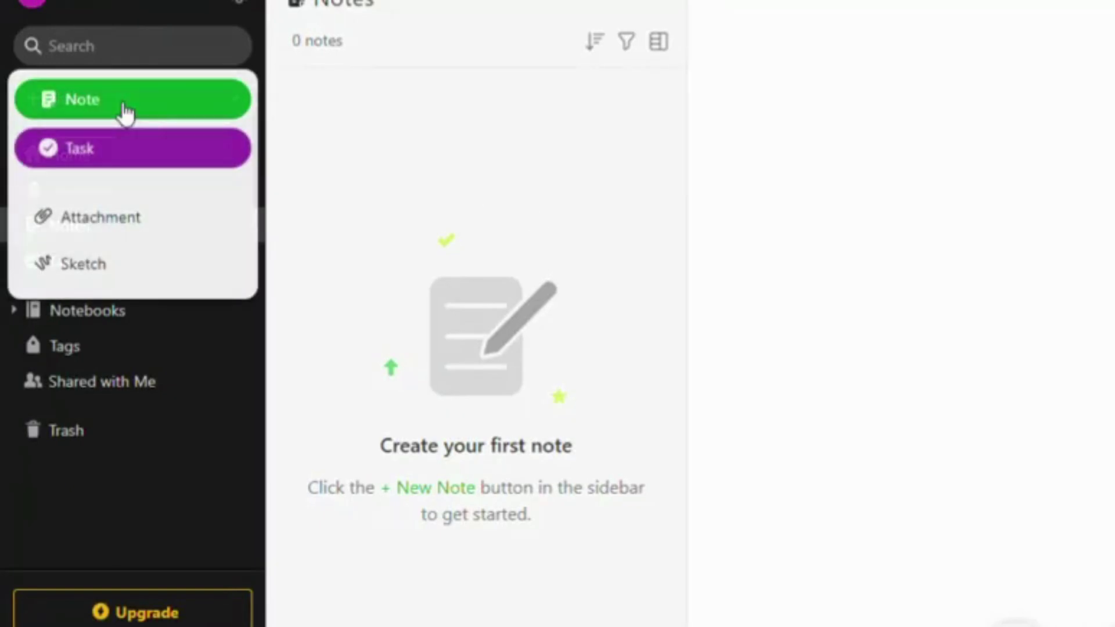
pyautogui.click(152, 113)
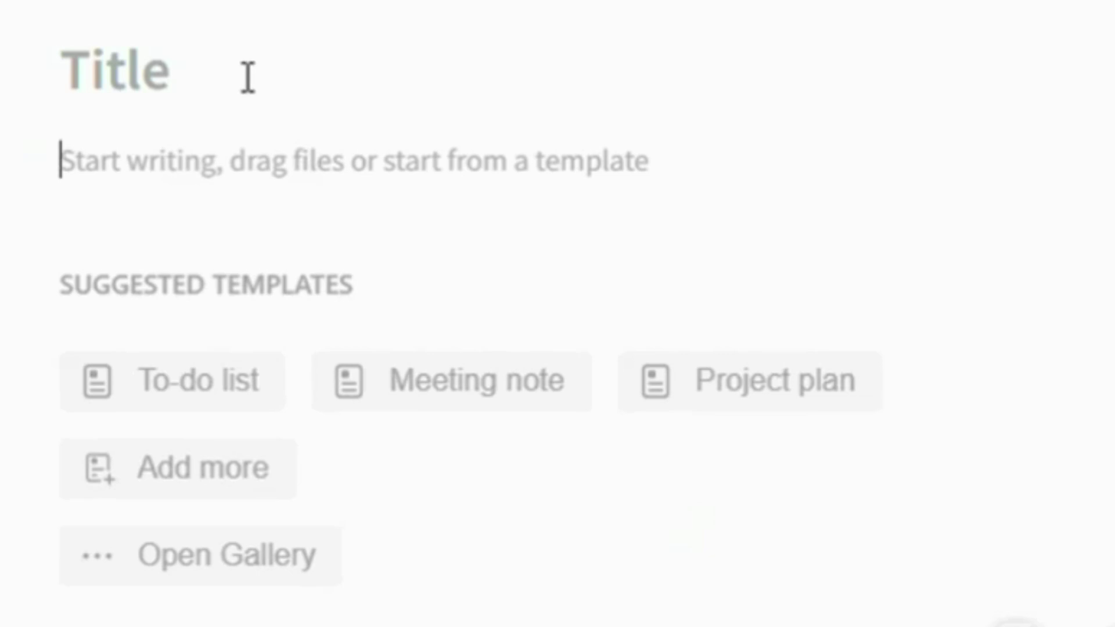
# Title the note 'things to do after working' and add two tasks, kitchen and laundry
pyautogui.click(244, 77)
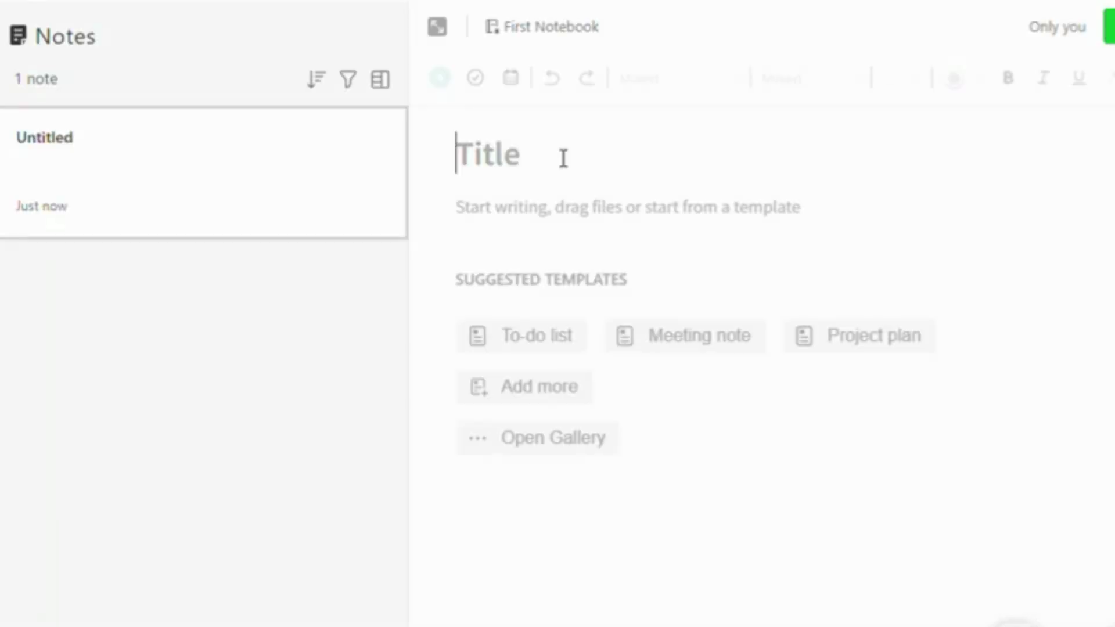
pyautogui.write('things')
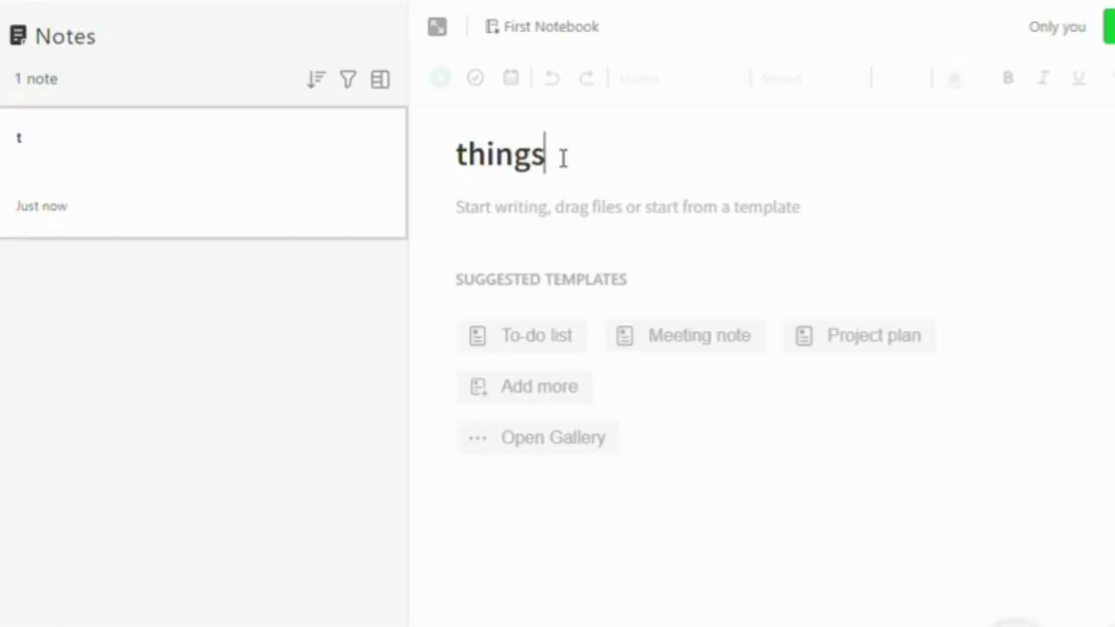
pyautogui.write(' to do aft')
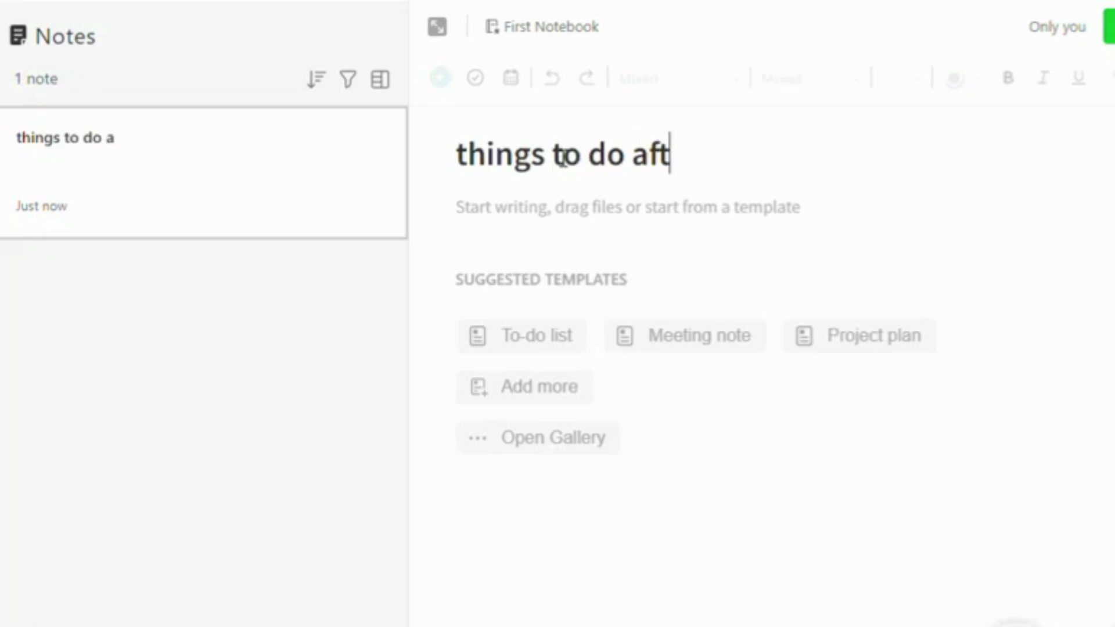
pyautogui.write('er working')
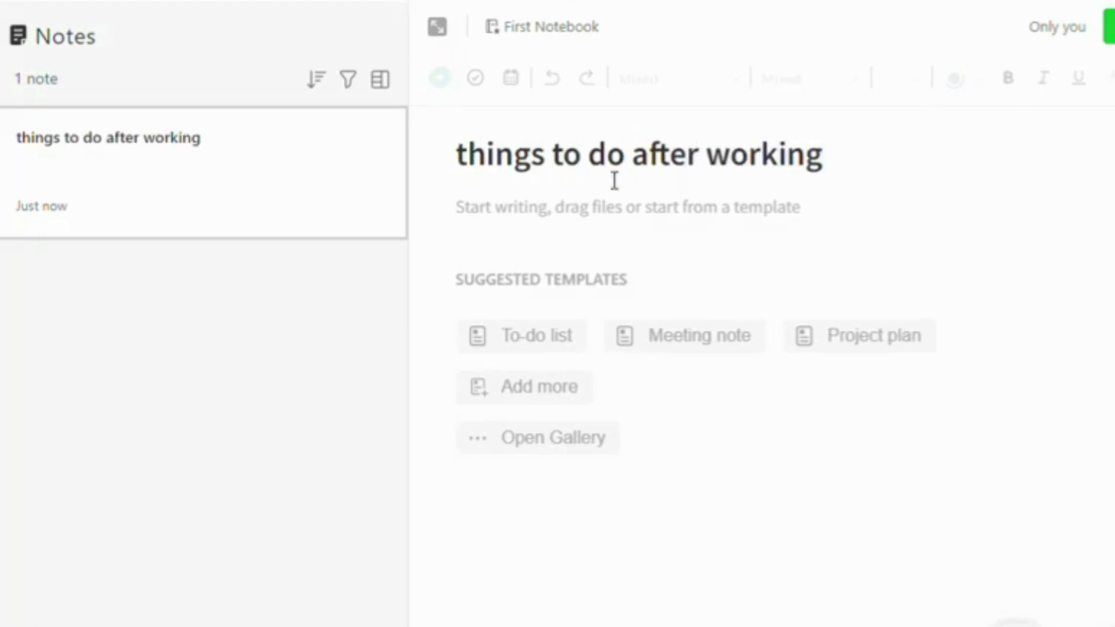
pyautogui.click(617, 244)
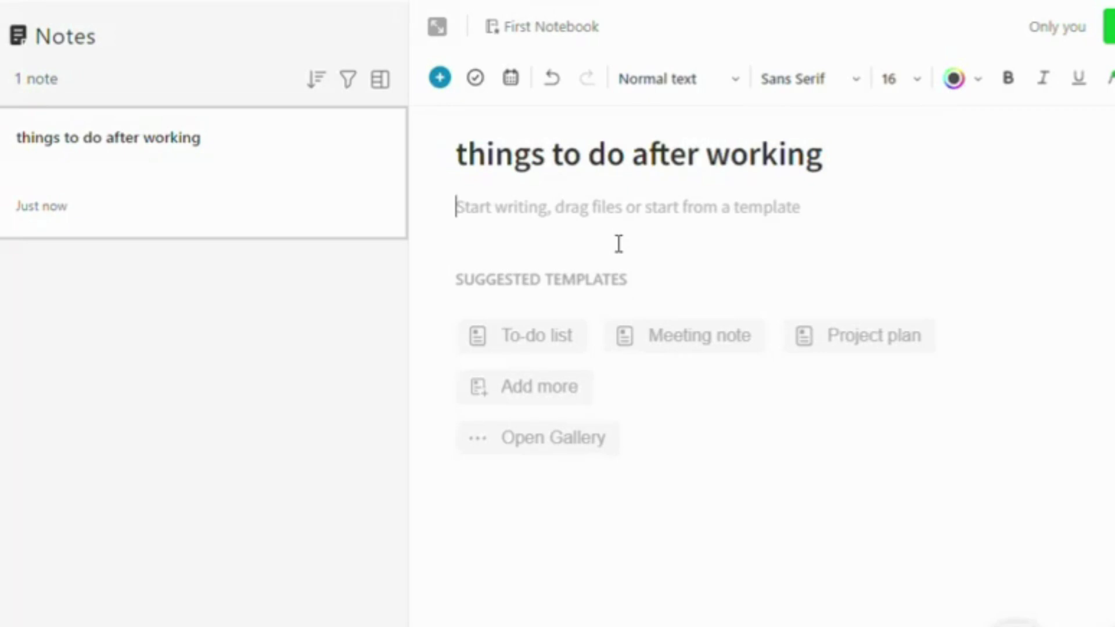
pyautogui.click(487, 80)
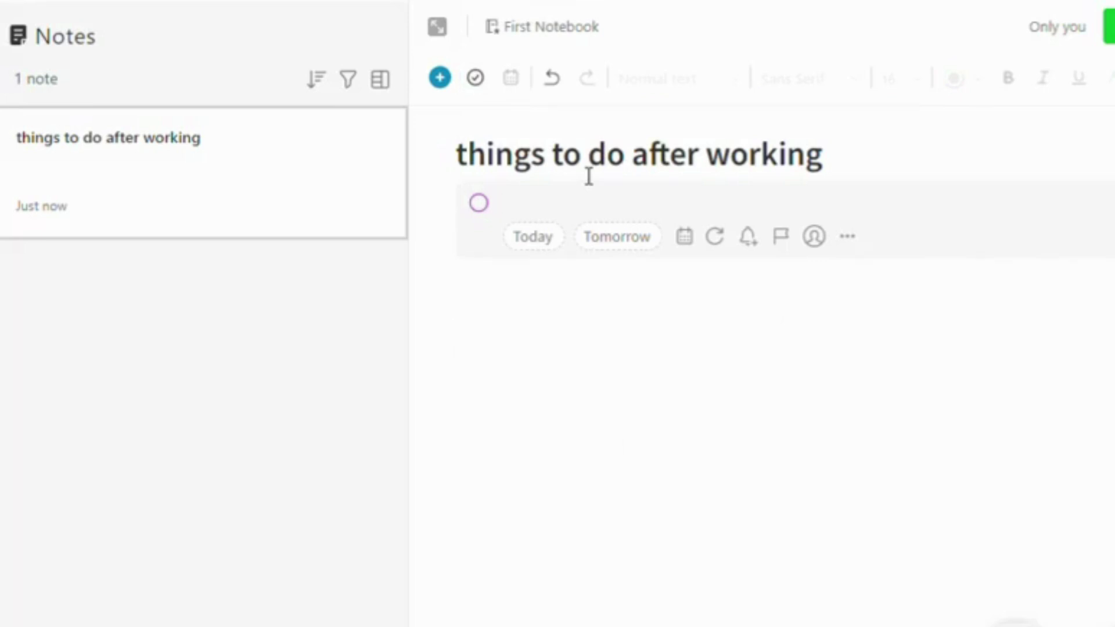
pyautogui.write('kitchen')
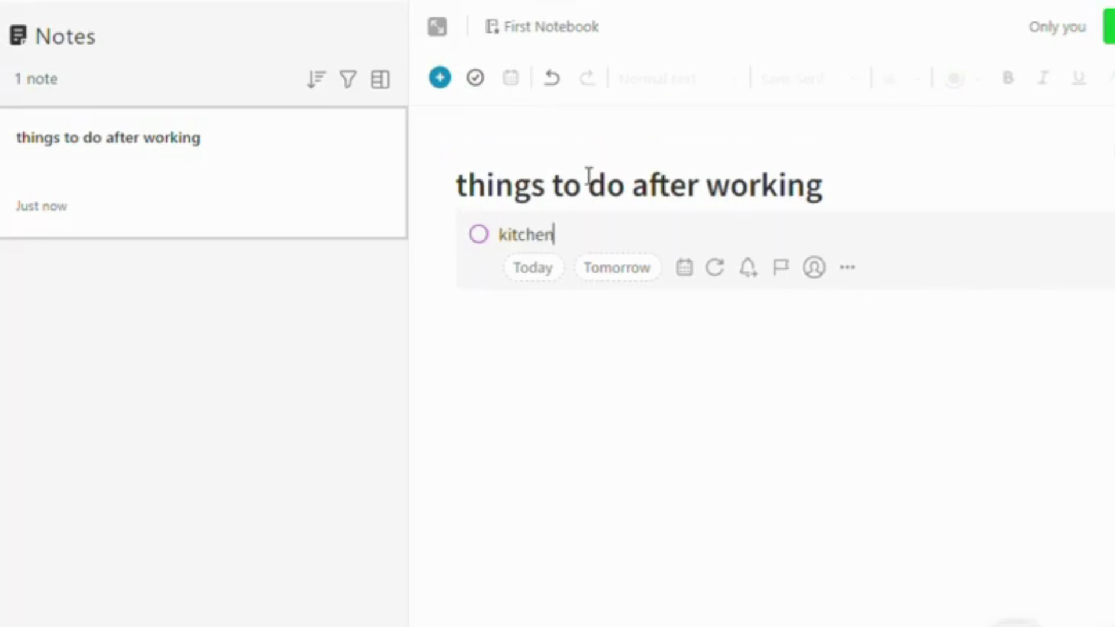
pyautogui.press('Return')
pyautogui.write('laundry')
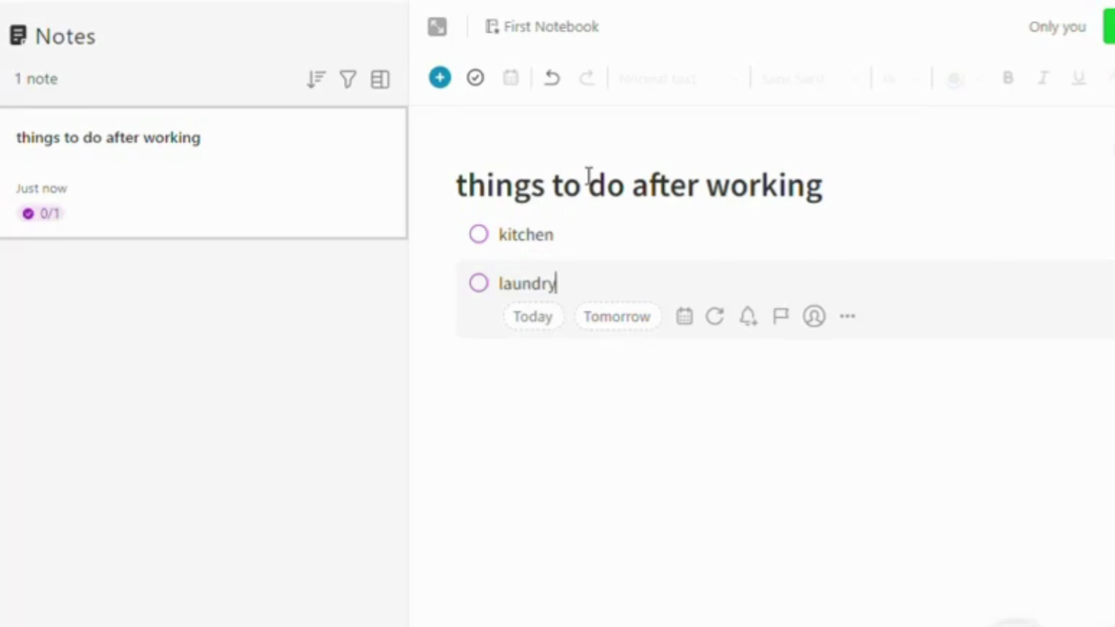
pyautogui.click(602, 503)
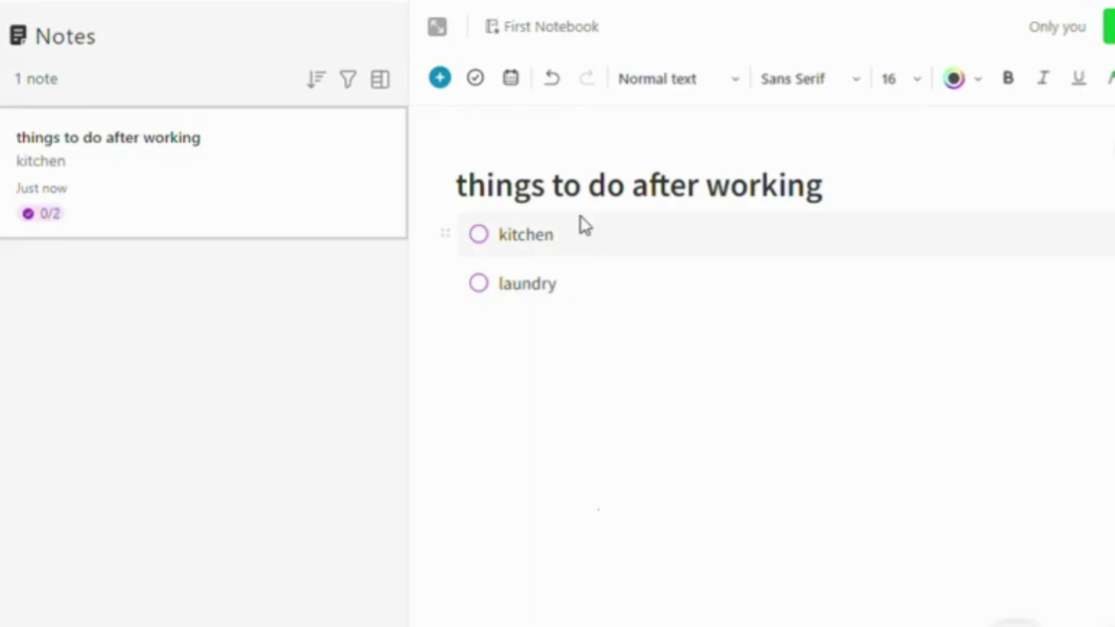
# Type 'hsdghsdgshdgsahgdsh' and paste copies until the line appears four times
pyautogui.write('hsdghsdgshdgsah')
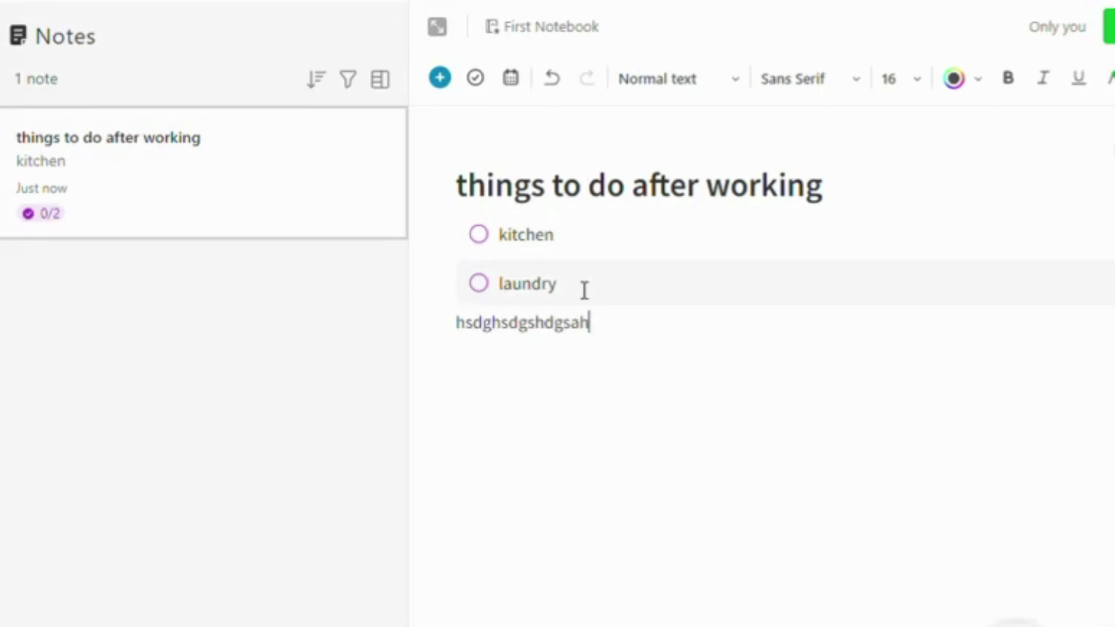
pyautogui.write('gdsh')
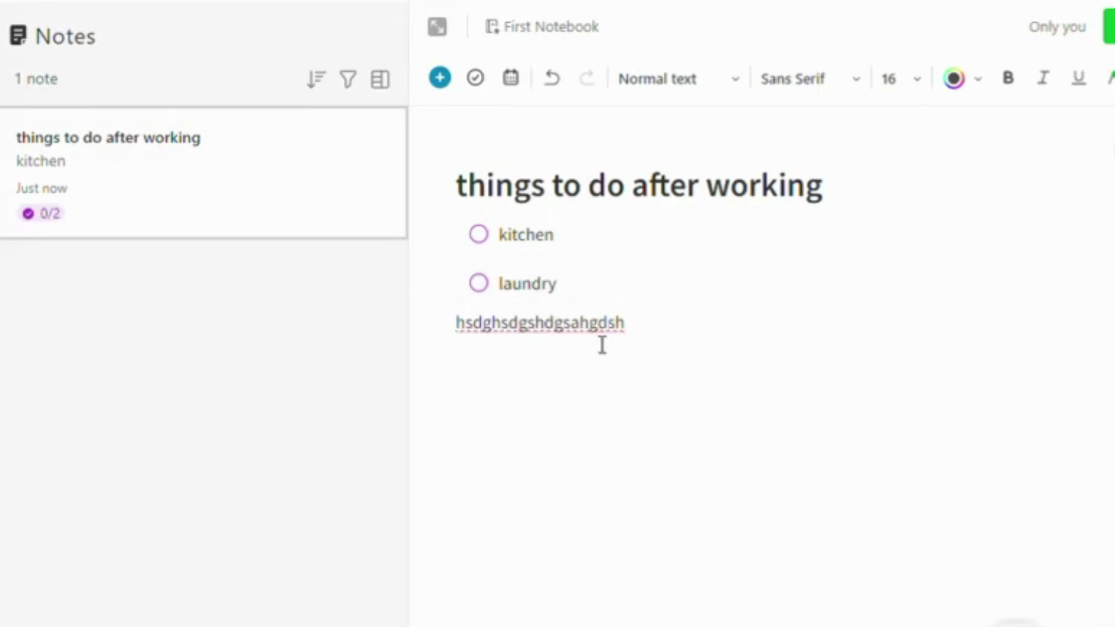
pyautogui.hotkey('shift', 'Home')
pyautogui.hotkey('ctrl', 'c')
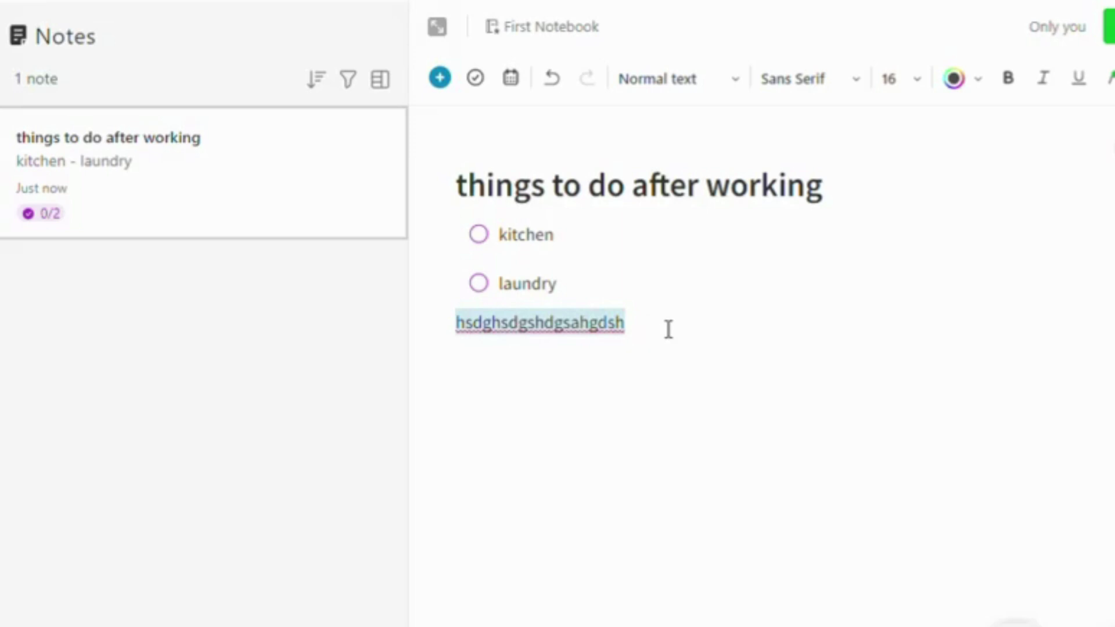
pyautogui.click(668, 329)
pyautogui.hotkey('ctrl', 'v')
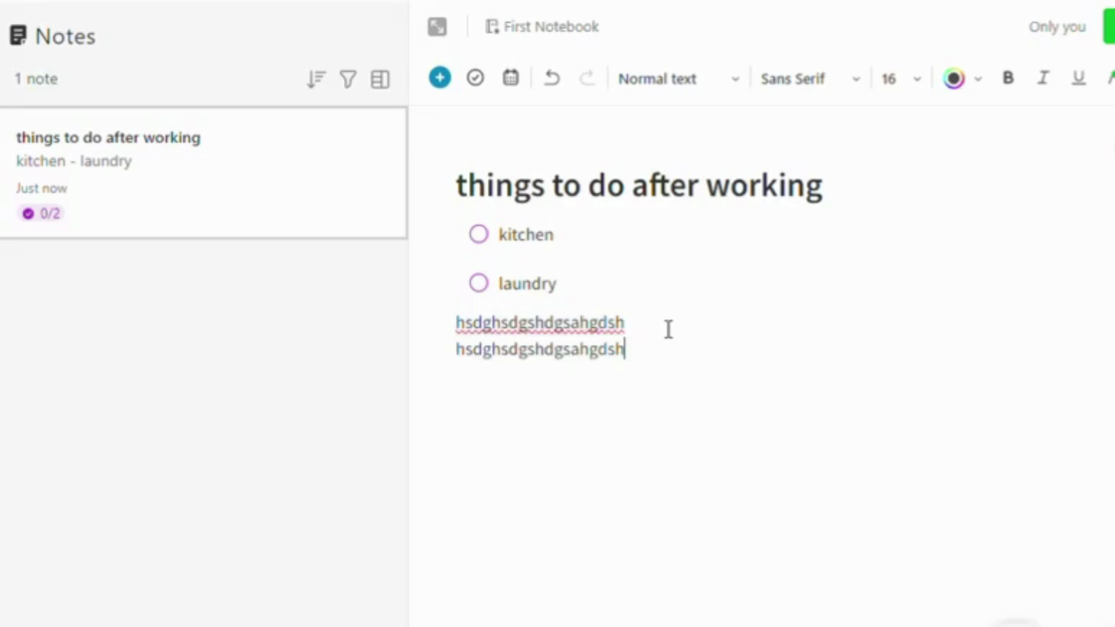
pyautogui.press('Return')
pyautogui.hotkey('ctrl', 'v')
pyautogui.press('Return')
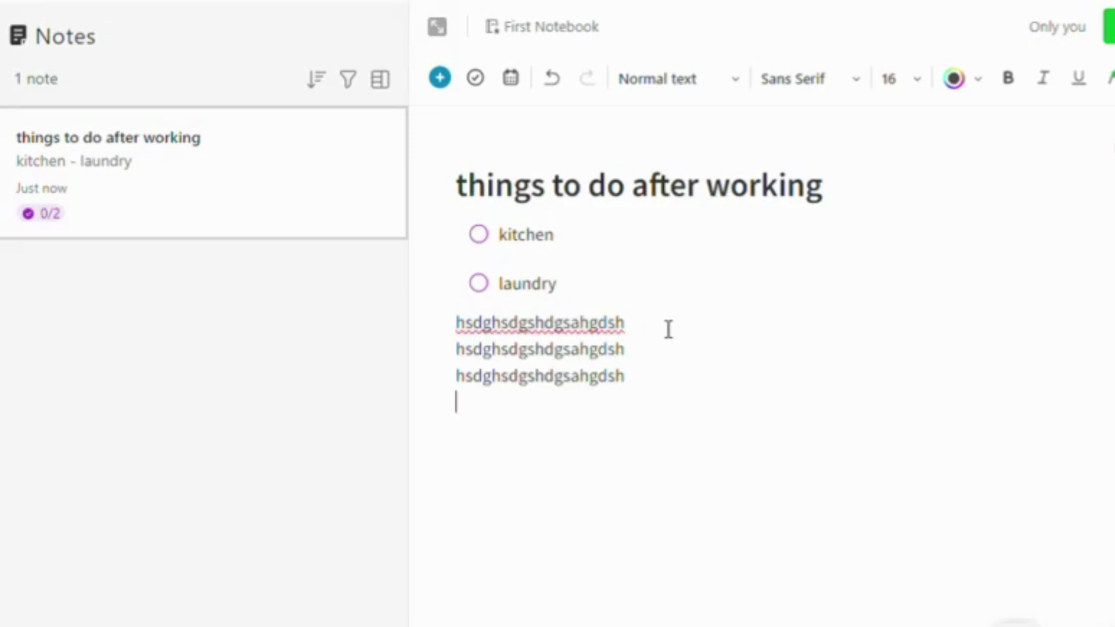
pyautogui.hotkey('ctrl', 'v')
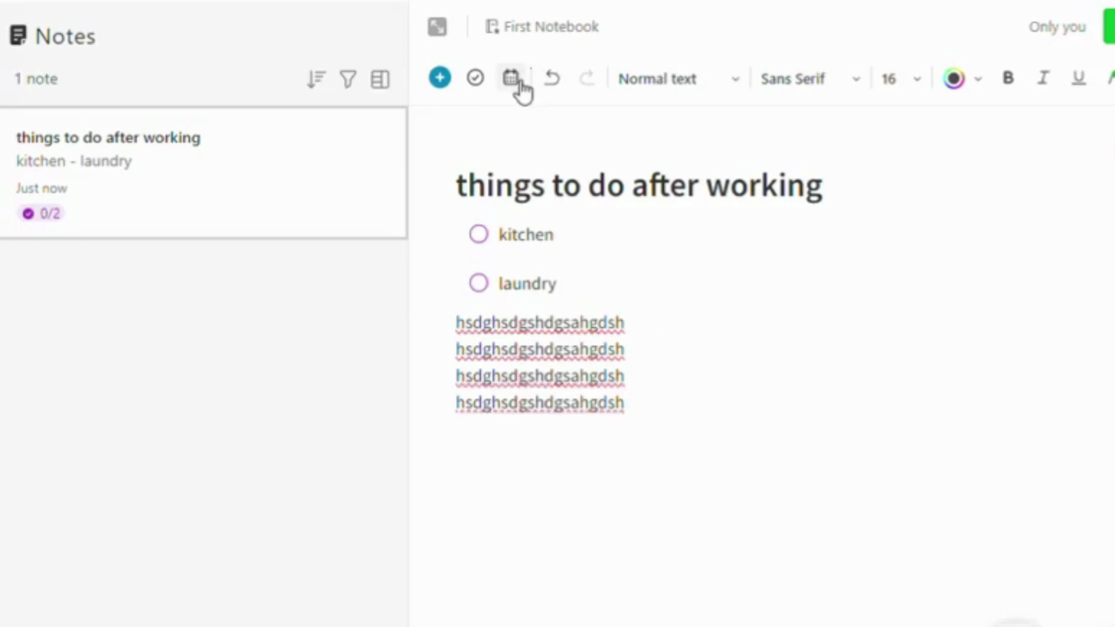
pyautogui.click(547, 84)
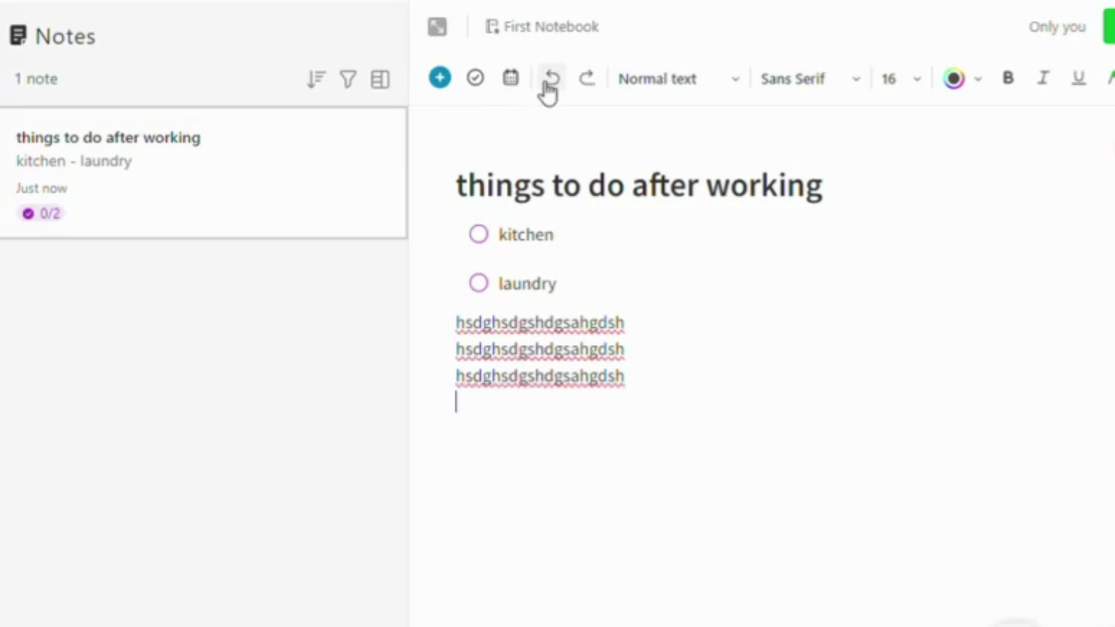
pyautogui.click(588, 81)
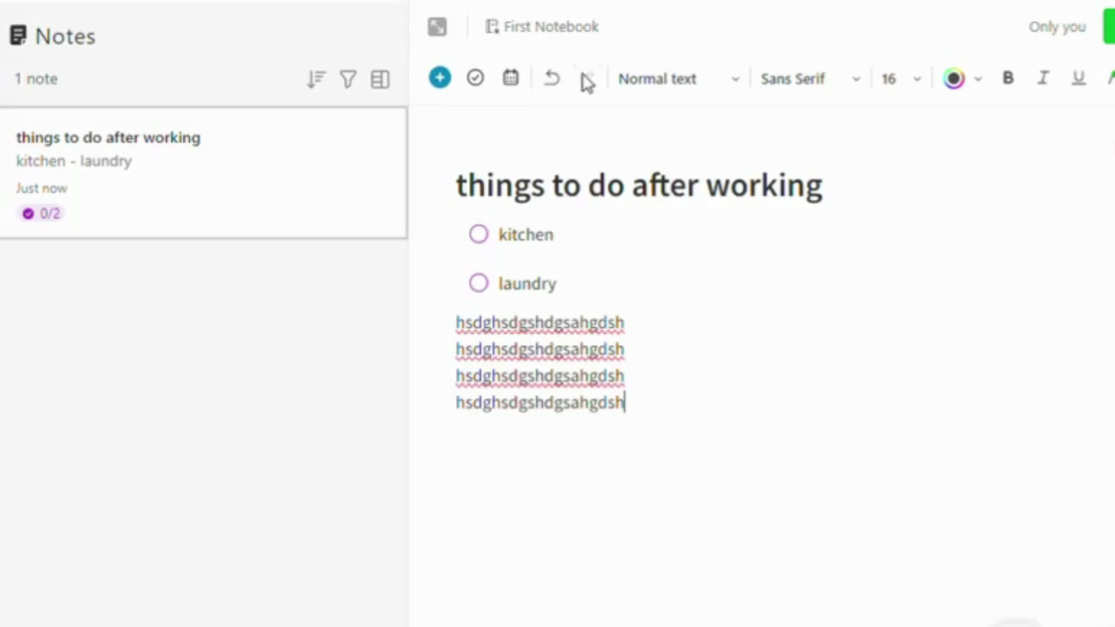
# Format all four gibberish lines as Small header
pyautogui.moveTo(642, 418); pyautogui.dragTo(455, 333)
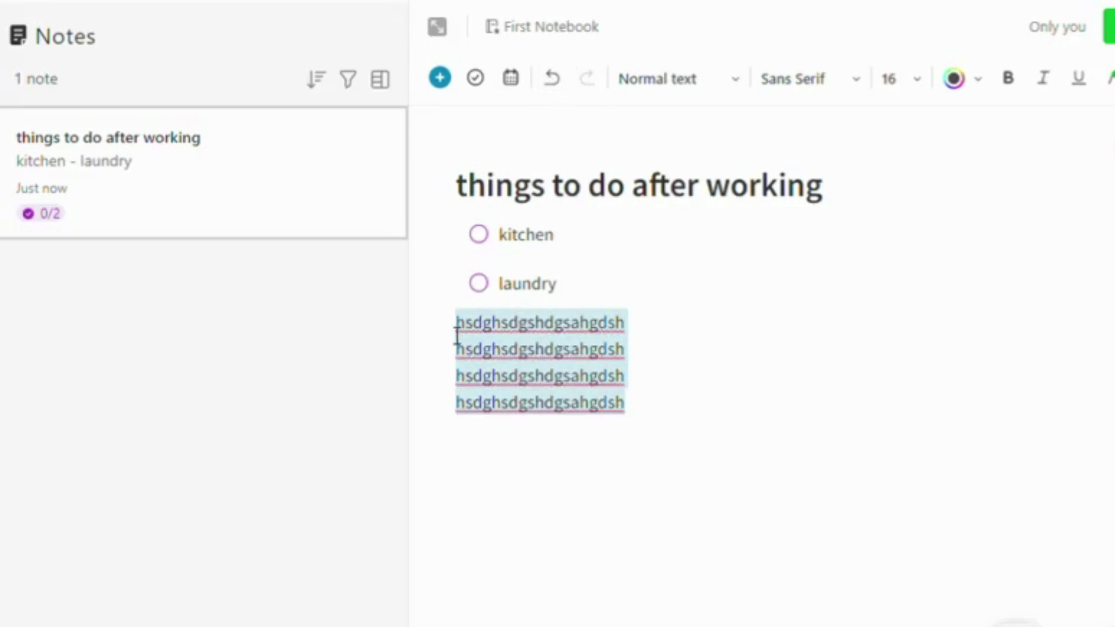
pyautogui.click(736, 84)
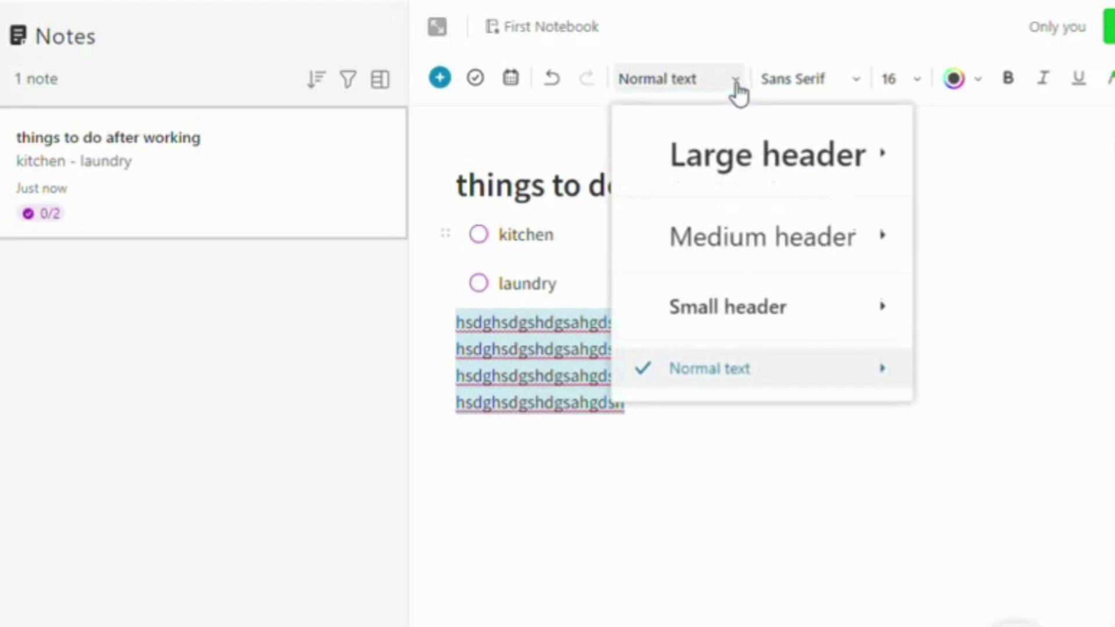
pyautogui.moveTo(744, 158)
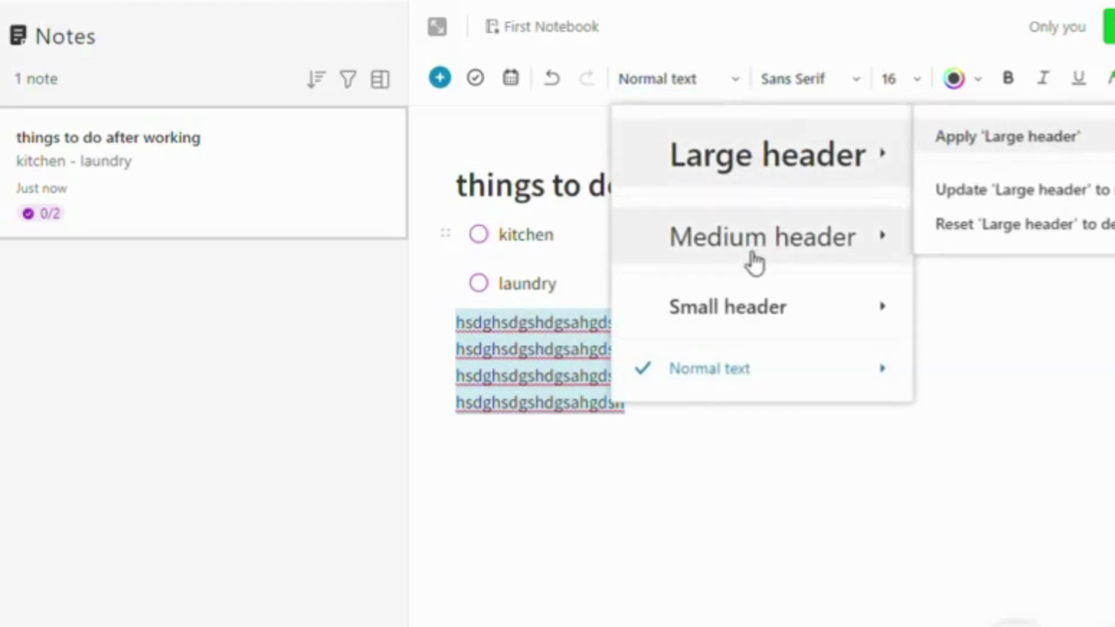
pyautogui.click(760, 312)
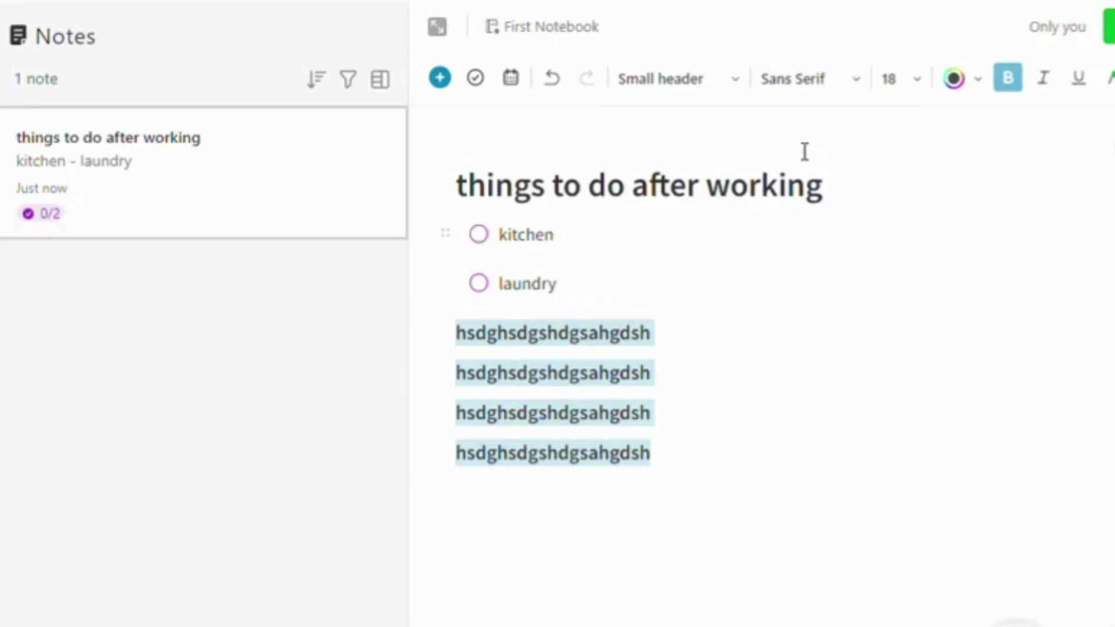
# Set the selected lines to Monospace size 16, with italic and underline off
pyautogui.click(830, 80)
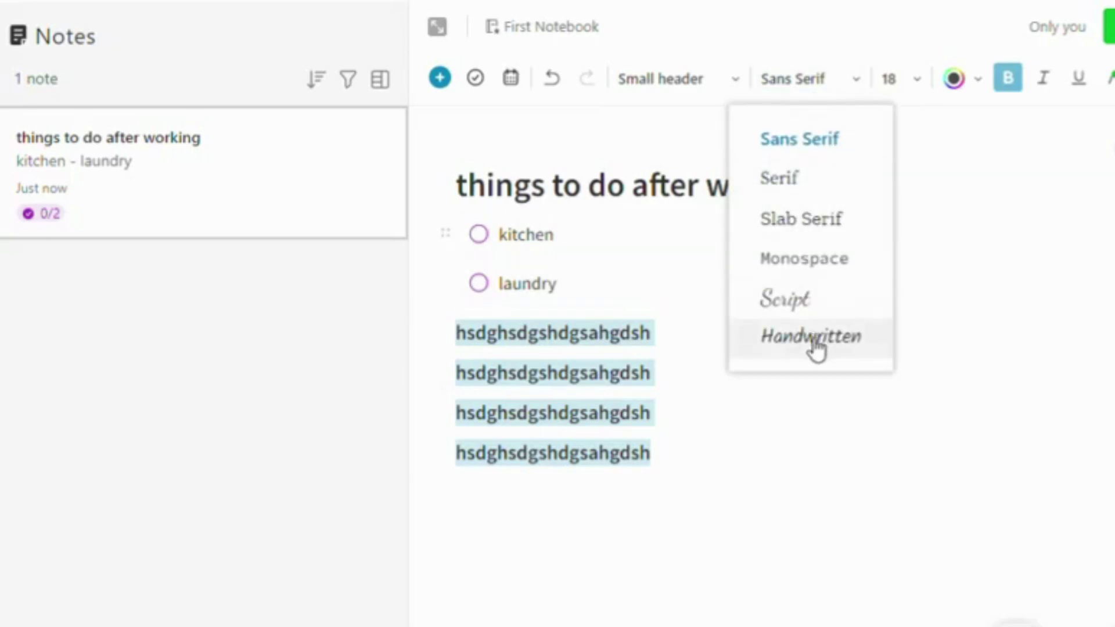
pyautogui.click(824, 272)
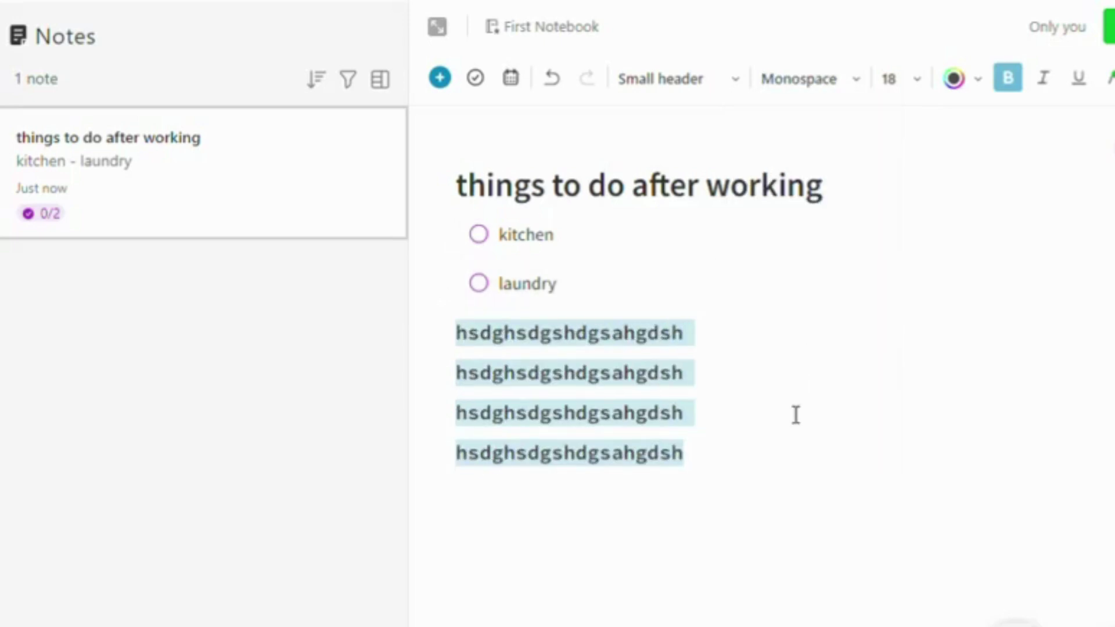
pyautogui.click(915, 97)
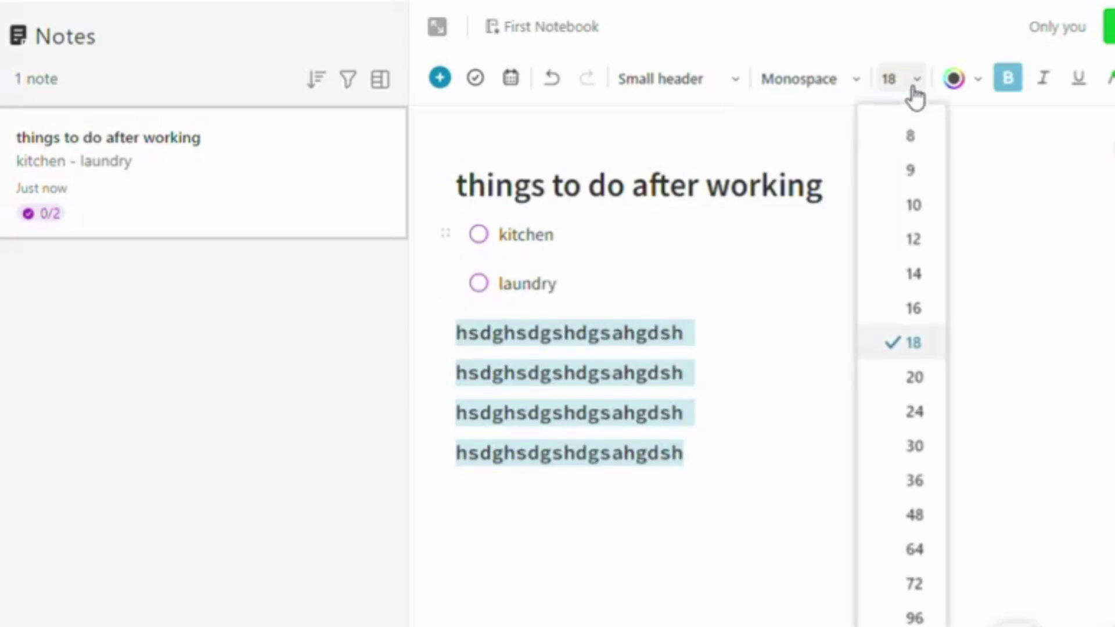
pyautogui.click(922, 316)
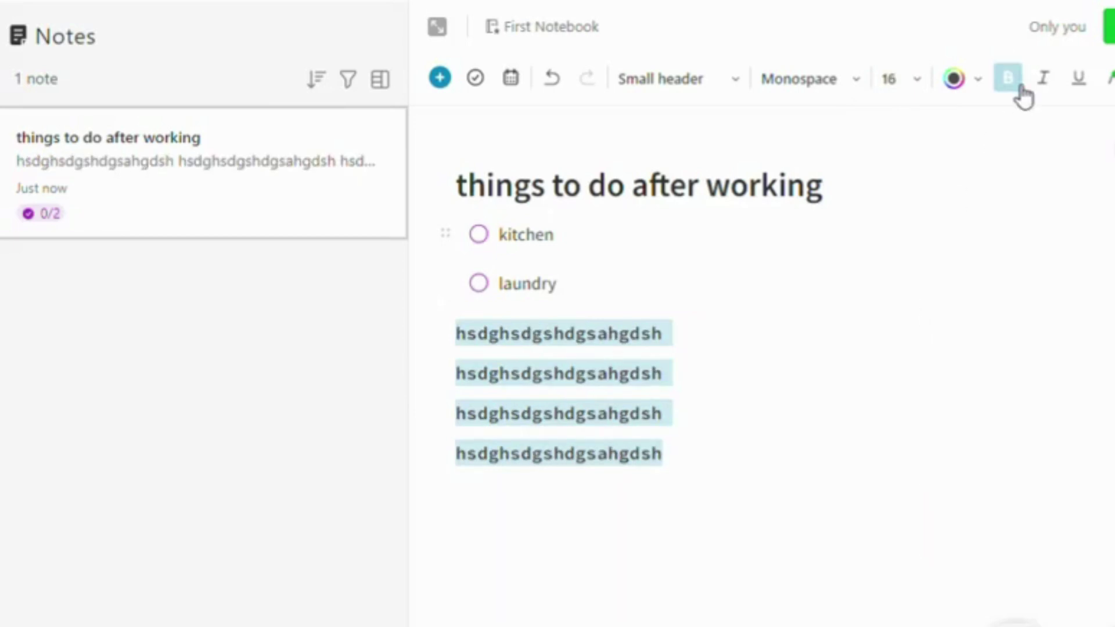
pyautogui.click(1045, 82)
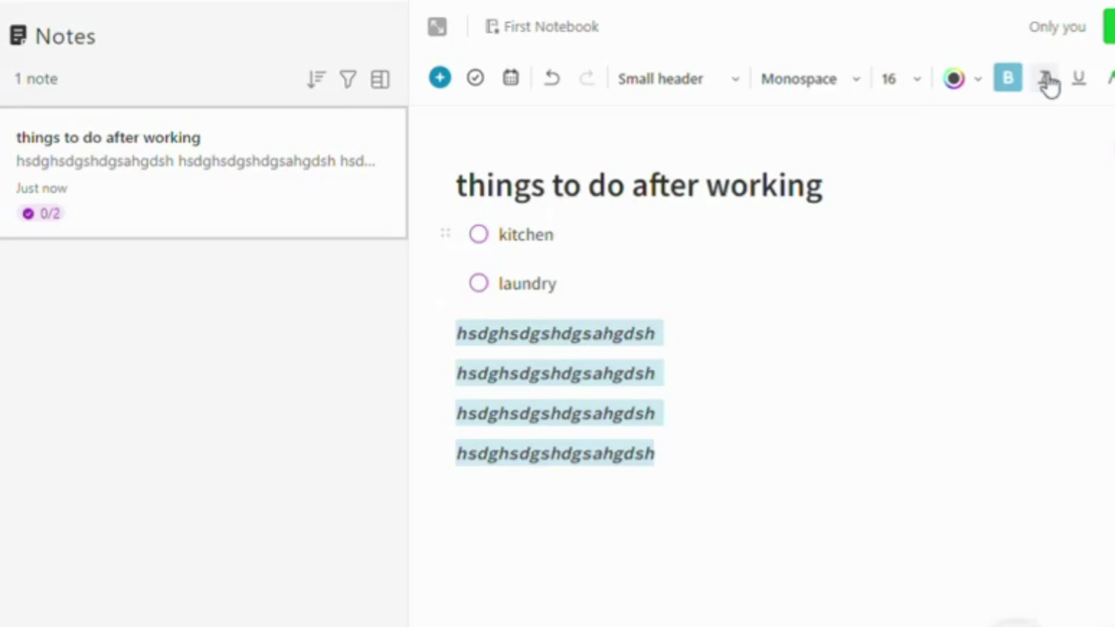
pyautogui.click(1047, 81)
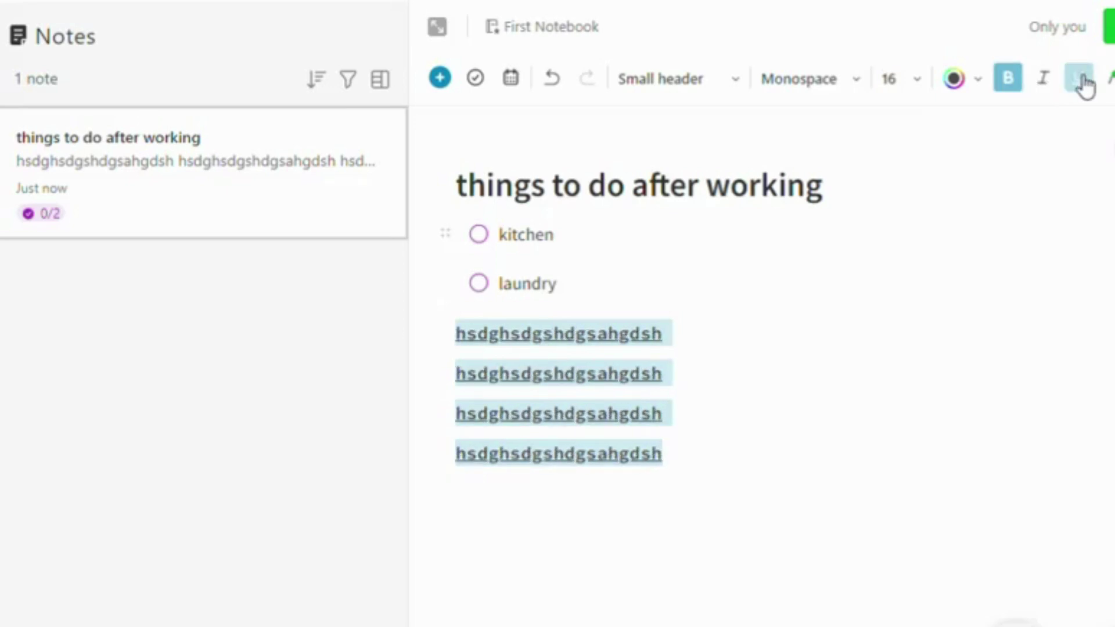
pyautogui.click(1080, 76)
# Highlight the four lines in yellow
pyautogui.click(1108, 77)
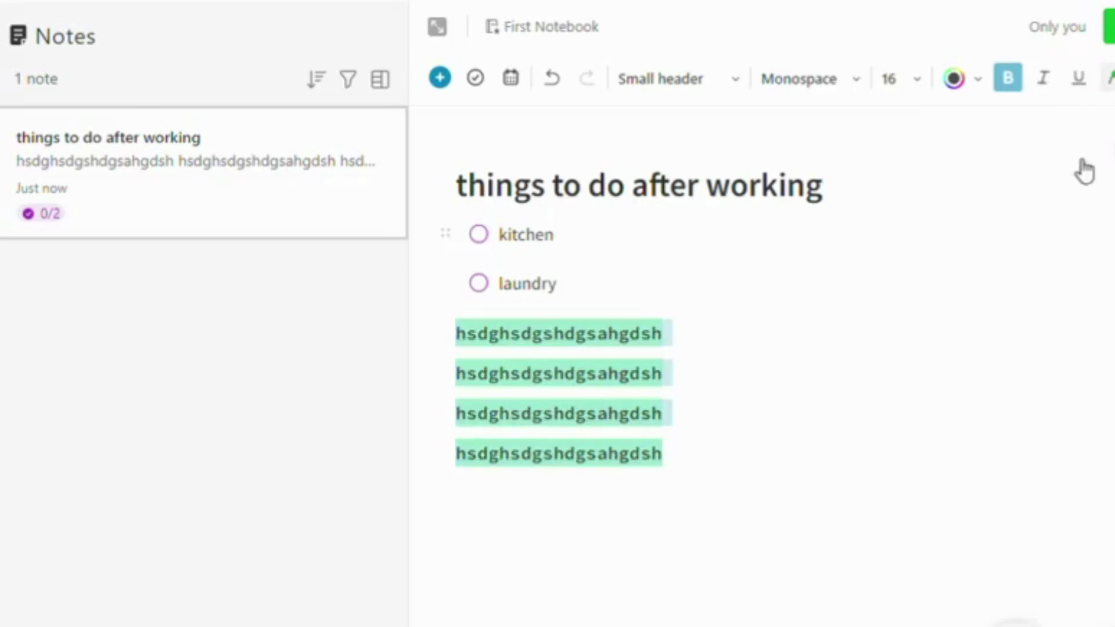
pyautogui.click(1111, 77)
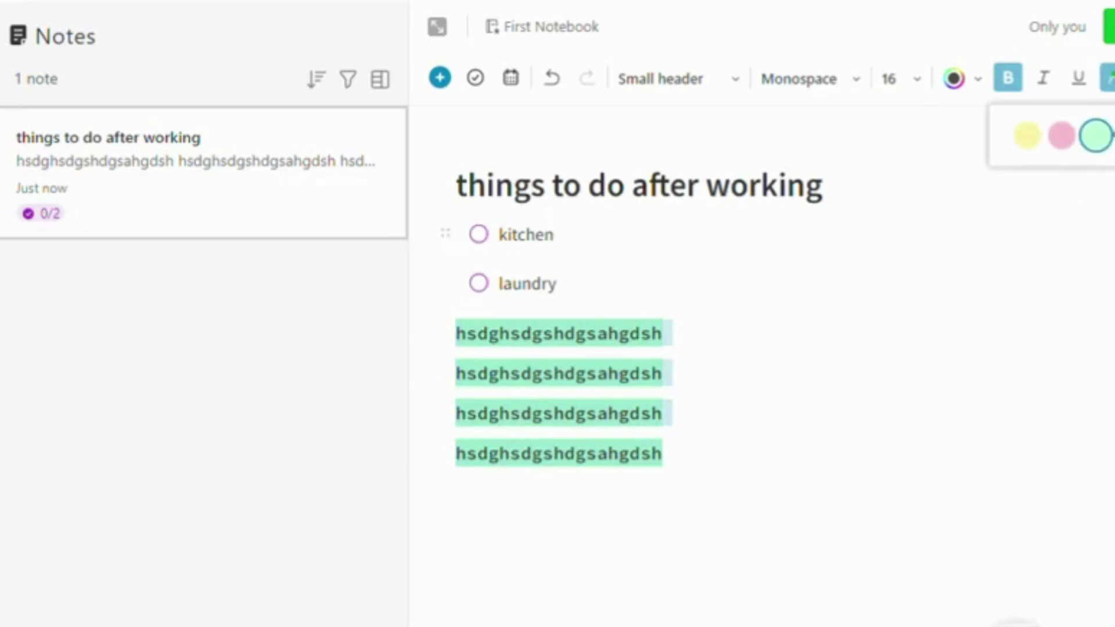
pyautogui.click(1039, 142)
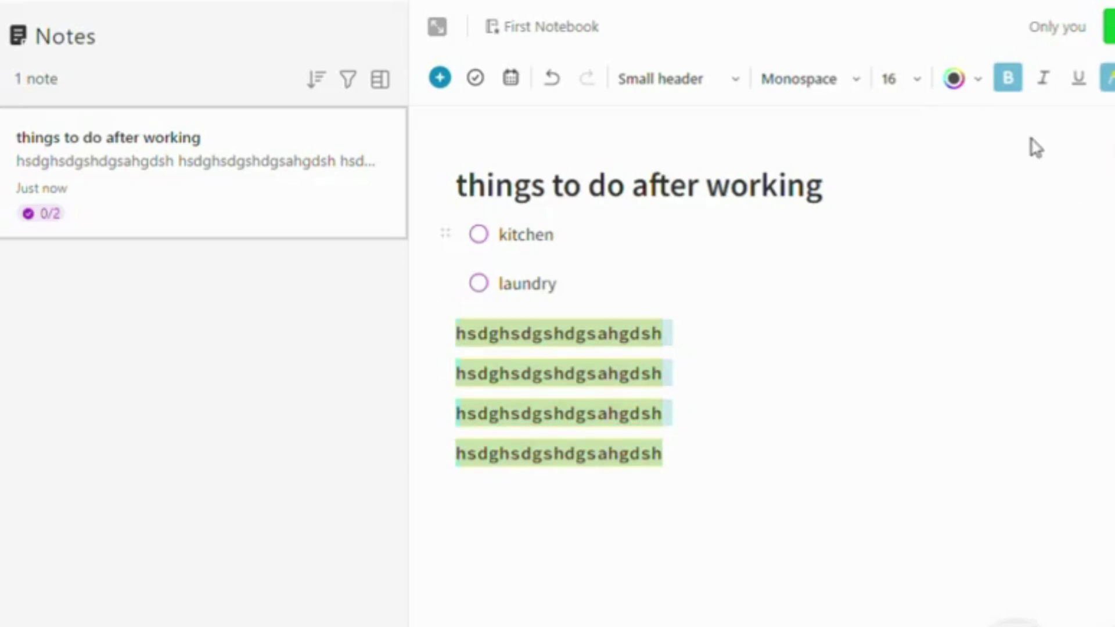
pyautogui.click(916, 436)
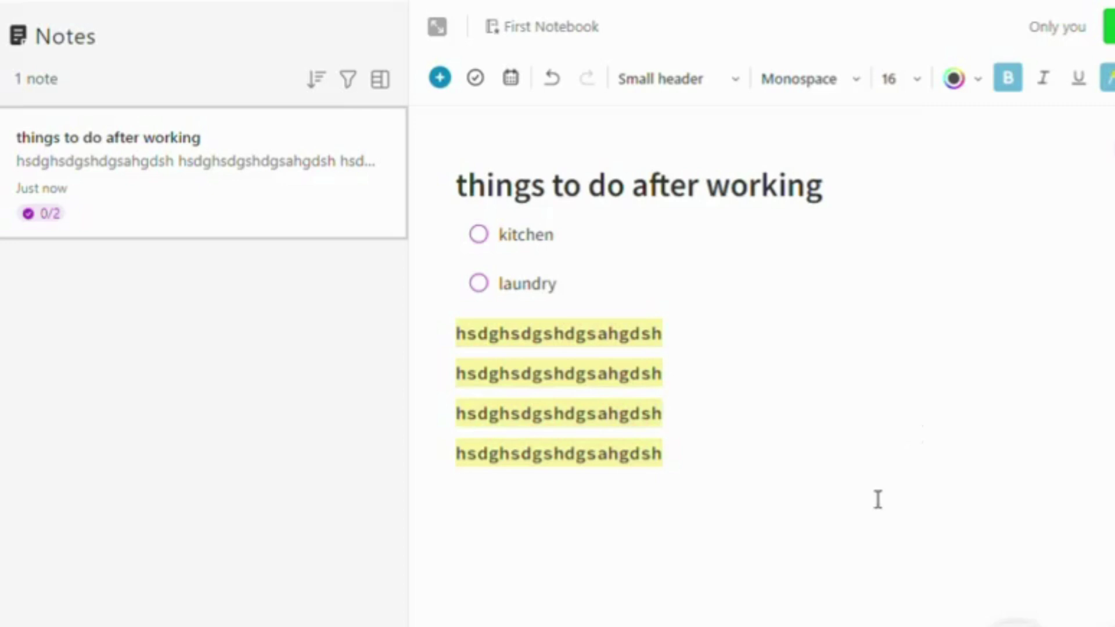
pyautogui.click(894, 524)
pyautogui.click(1113, 77)
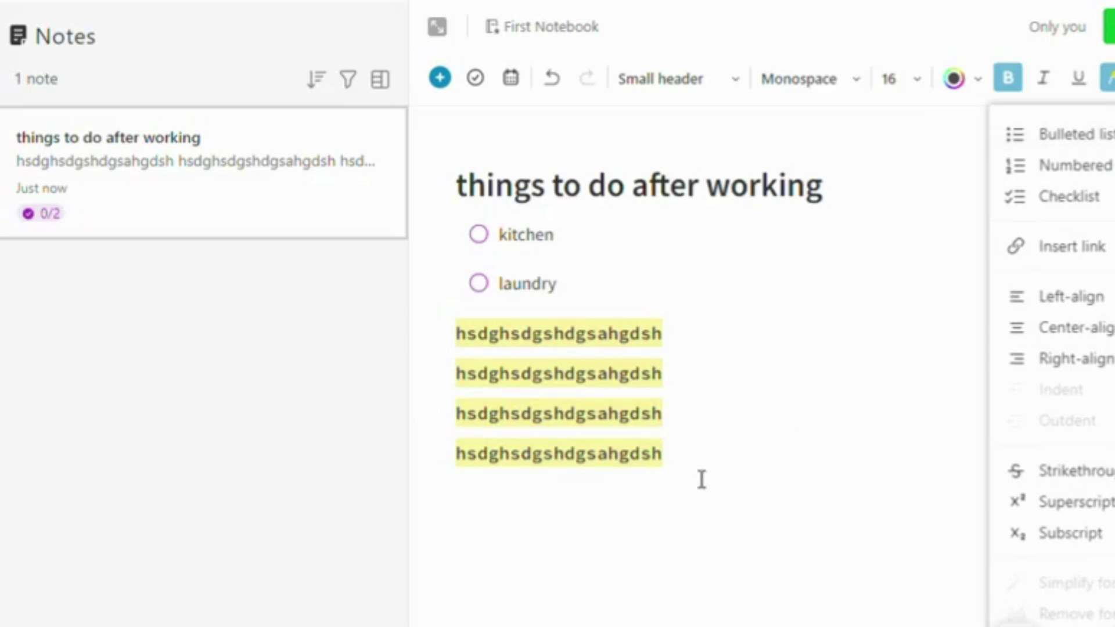
# Convert the four highlighted lines to a bulleted, then numbered, then checklist format
pyautogui.moveTo(702, 480); pyautogui.dragTo(430, 326)
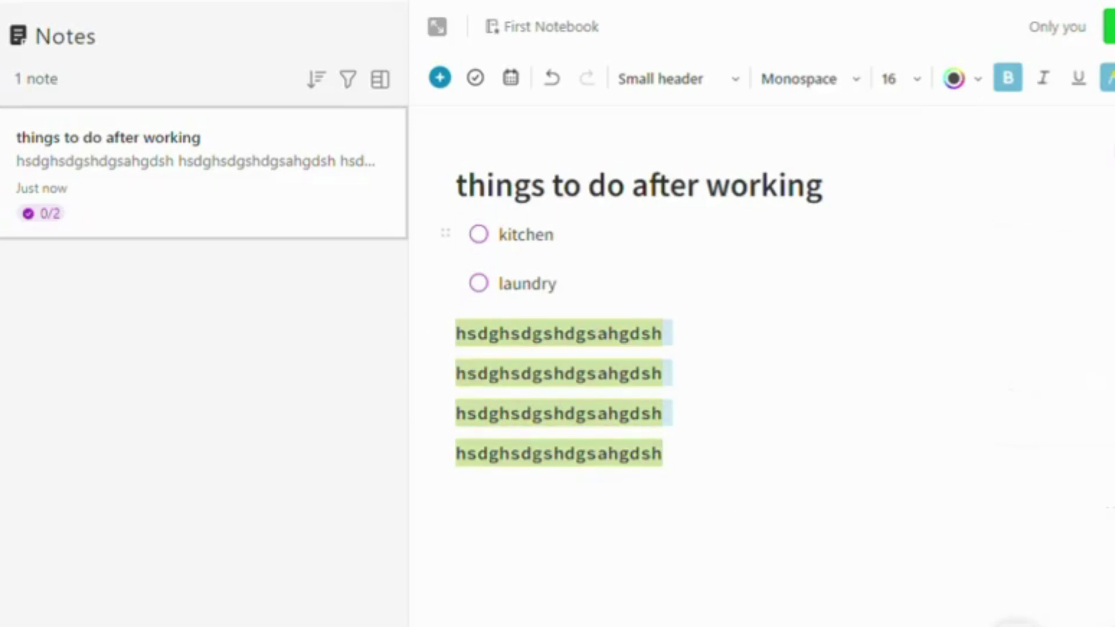
pyautogui.click(1112, 78)
pyautogui.click(1075, 128)
pyautogui.click(1113, 77)
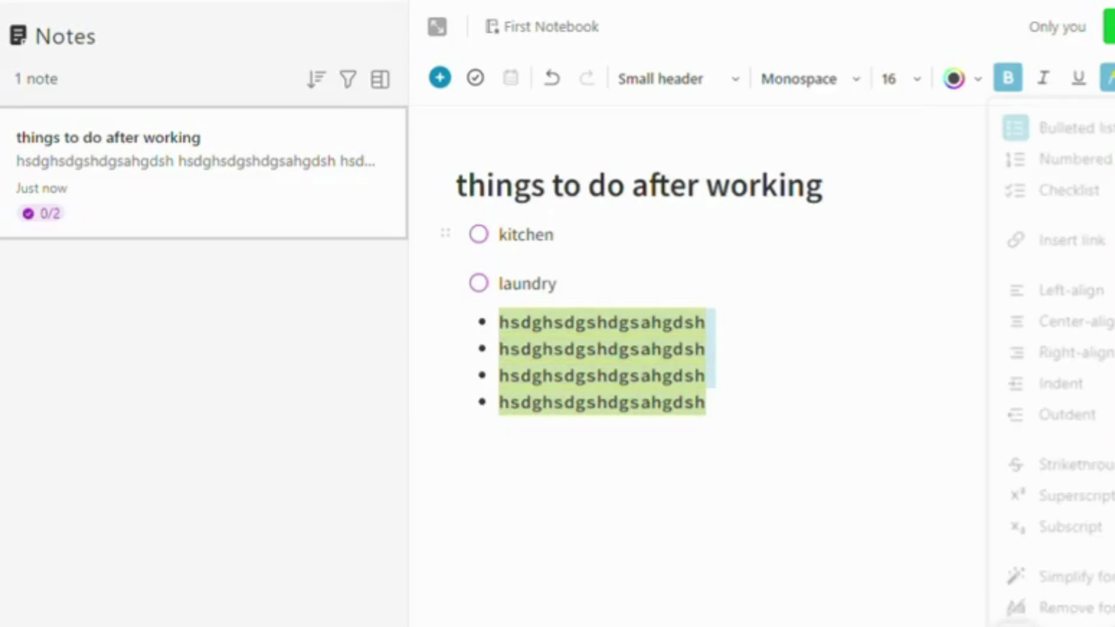
pyautogui.click(1075, 160)
pyautogui.click(1113, 78)
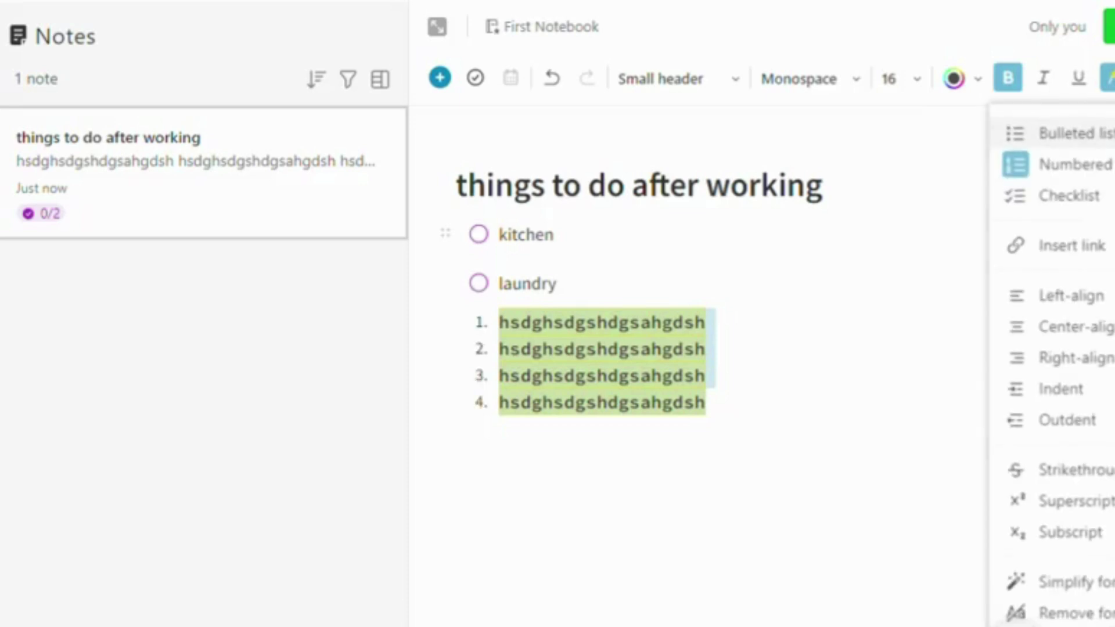
pyautogui.click(1075, 195)
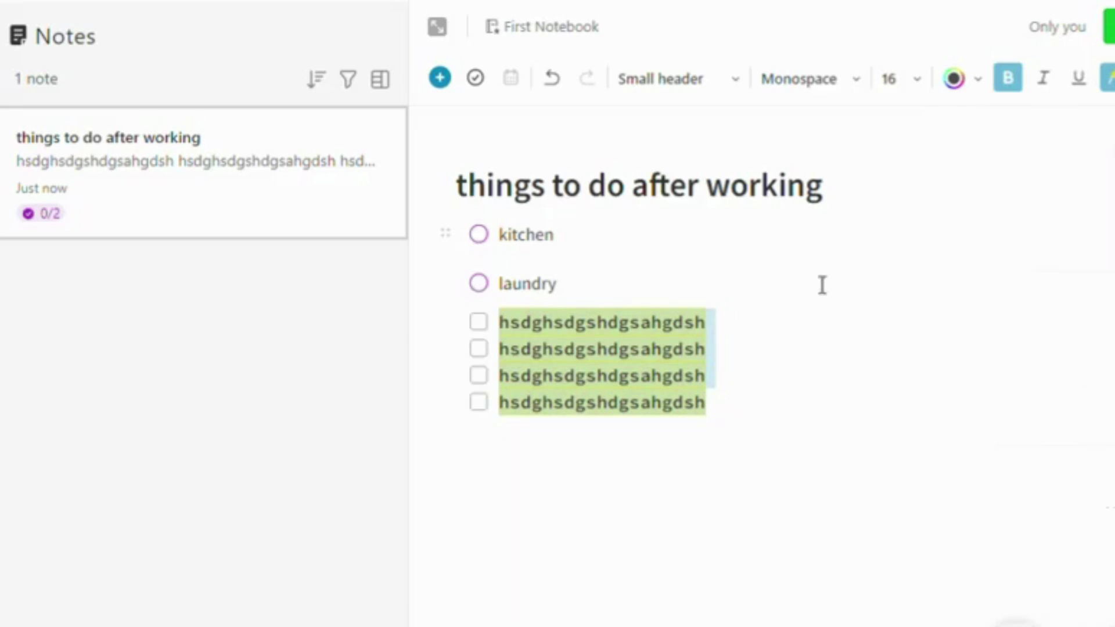
# Tick all four checklist items
pyautogui.click(480, 323)
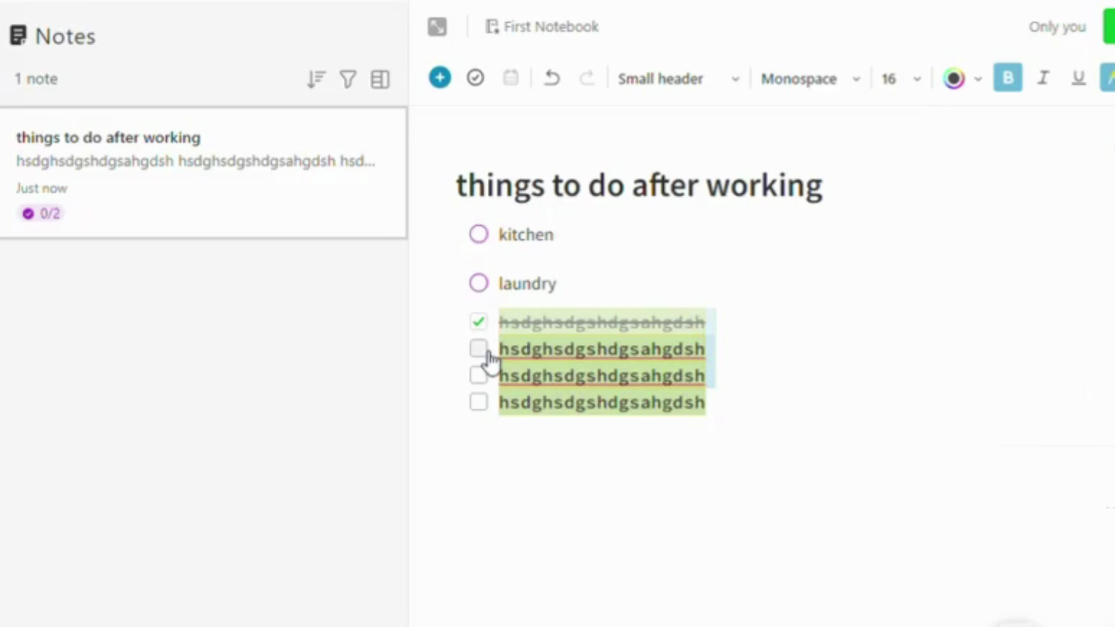
pyautogui.click(479, 349)
pyautogui.click(479, 376)
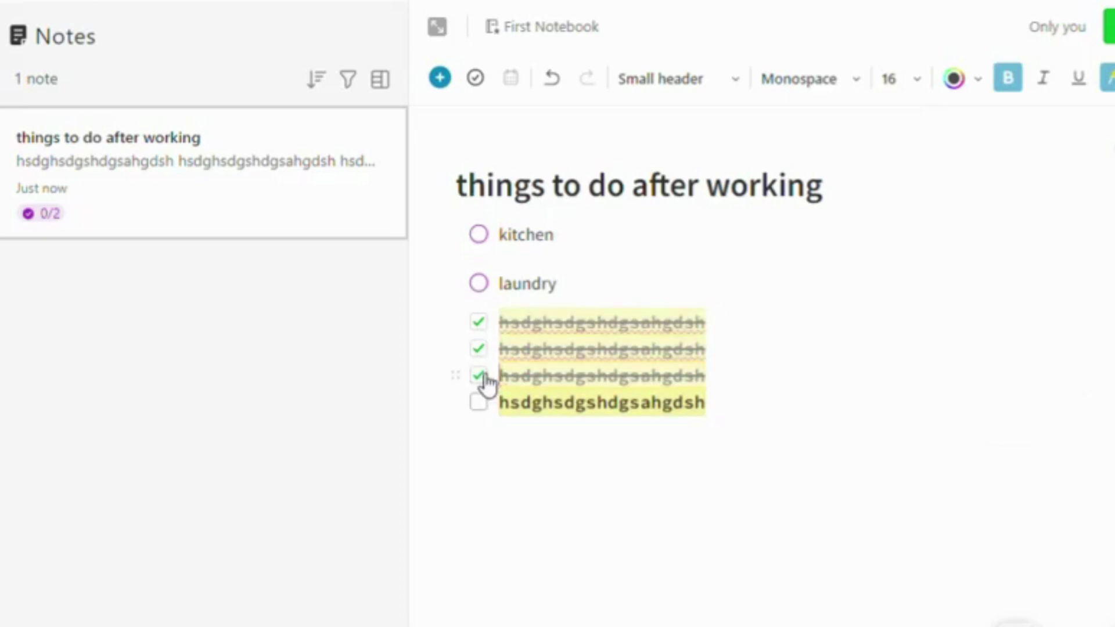
pyautogui.click(479, 402)
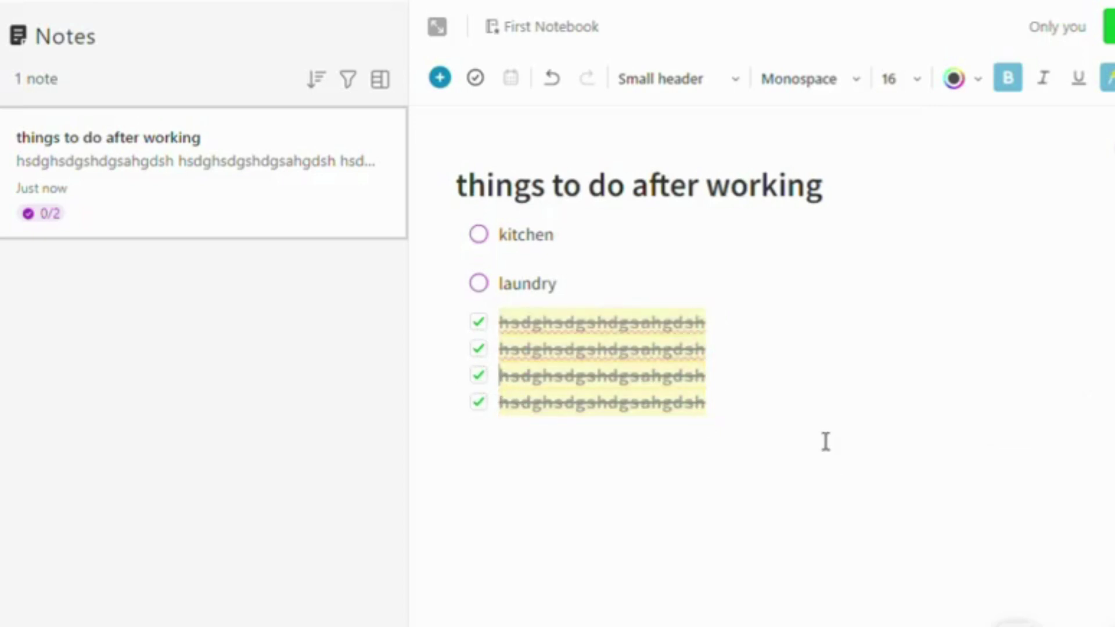
# Center-align the third checklist line and outdent it out of the checklist
pyautogui.click(1114, 78)
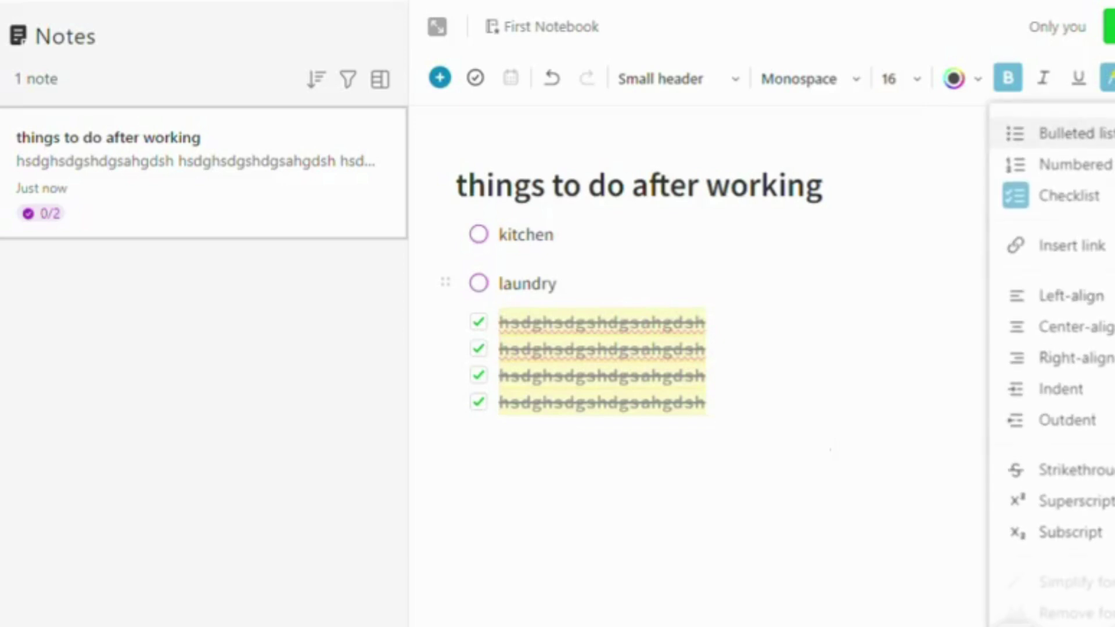
pyautogui.click(1113, 293)
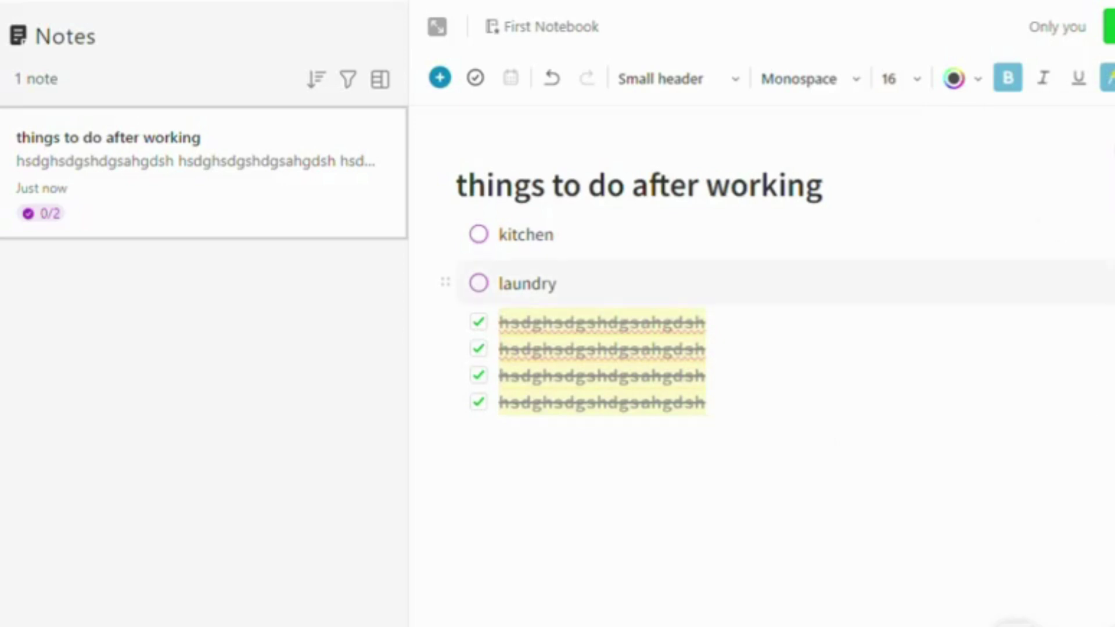
pyautogui.click(1114, 78)
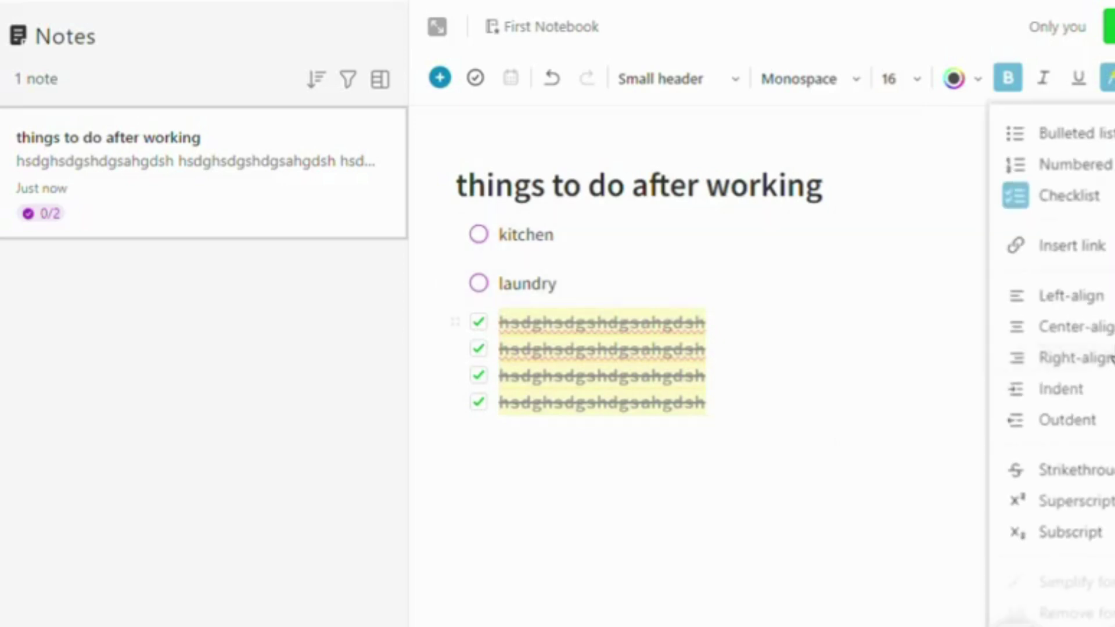
pyautogui.click(1074, 327)
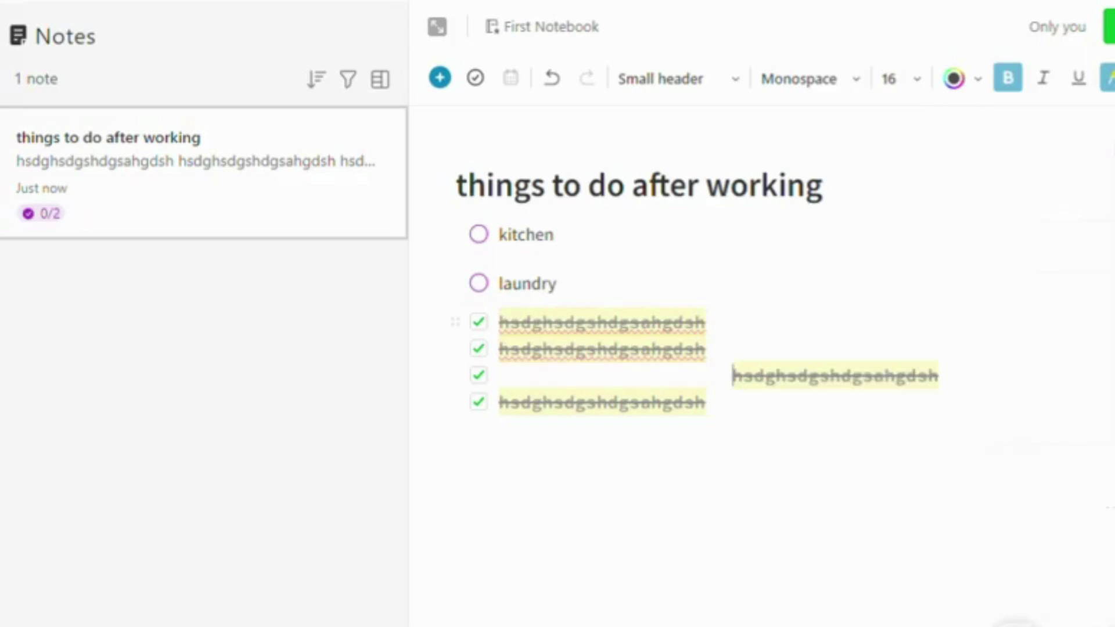
pyautogui.click(1109, 79)
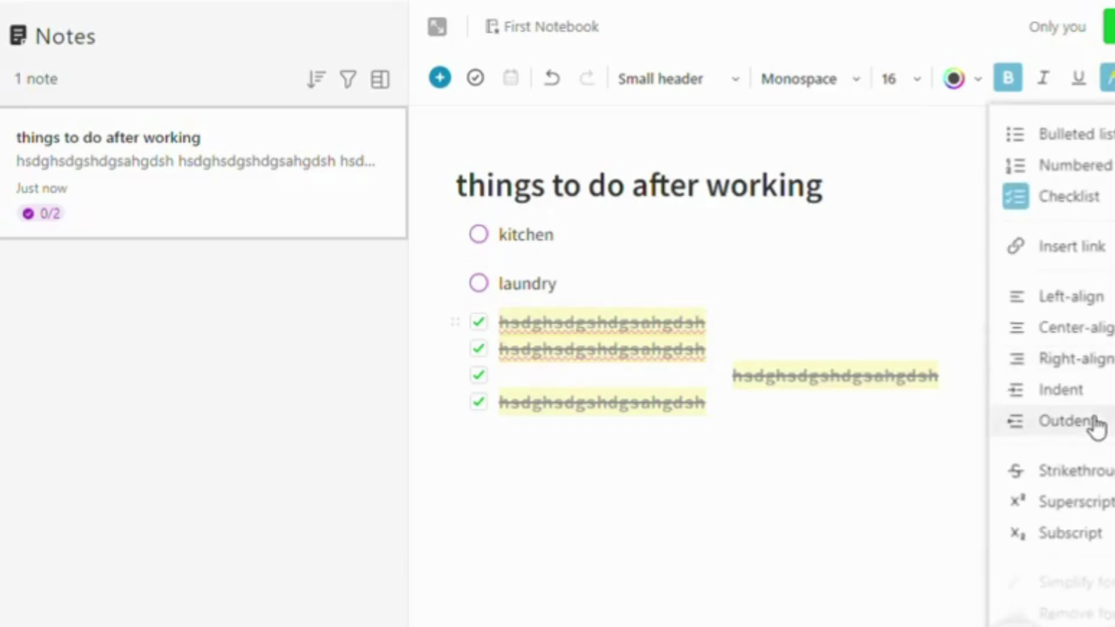
pyautogui.click(1097, 425)
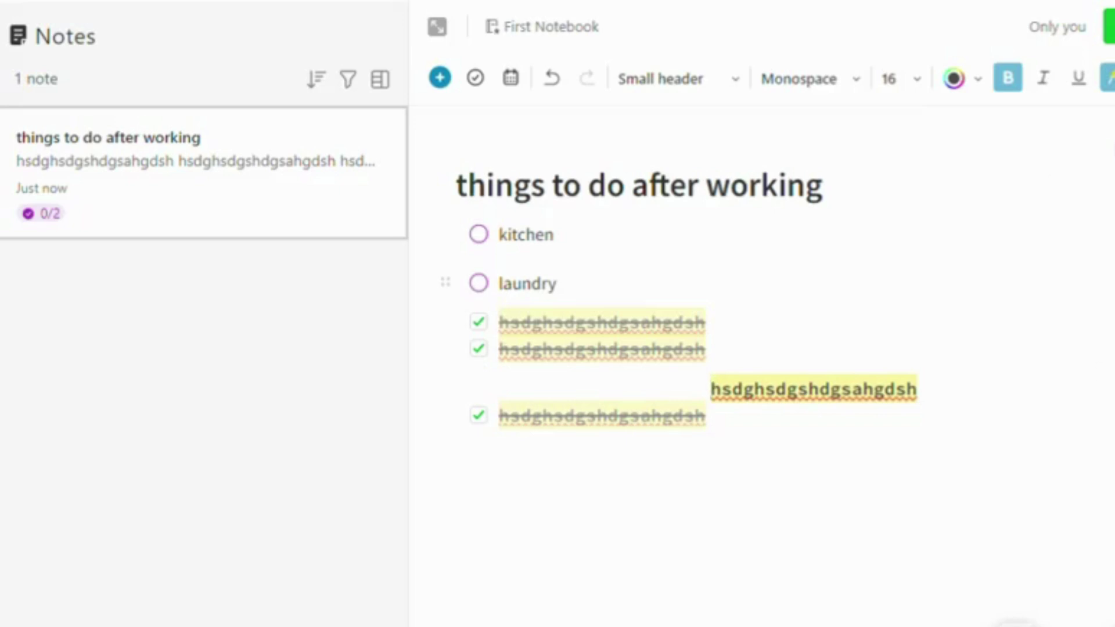
pyautogui.click(1108, 79)
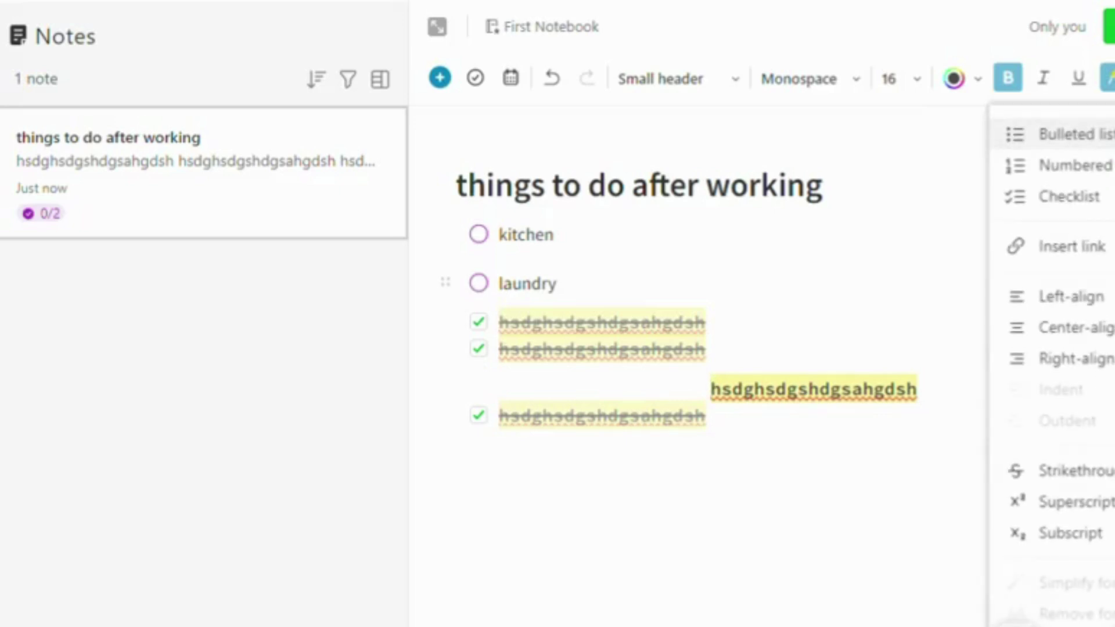
pyautogui.click(1102, 469)
# Indent the last three lines one level, then undo the indent
pyautogui.moveTo(826, 451); pyautogui.dragTo(472, 312)
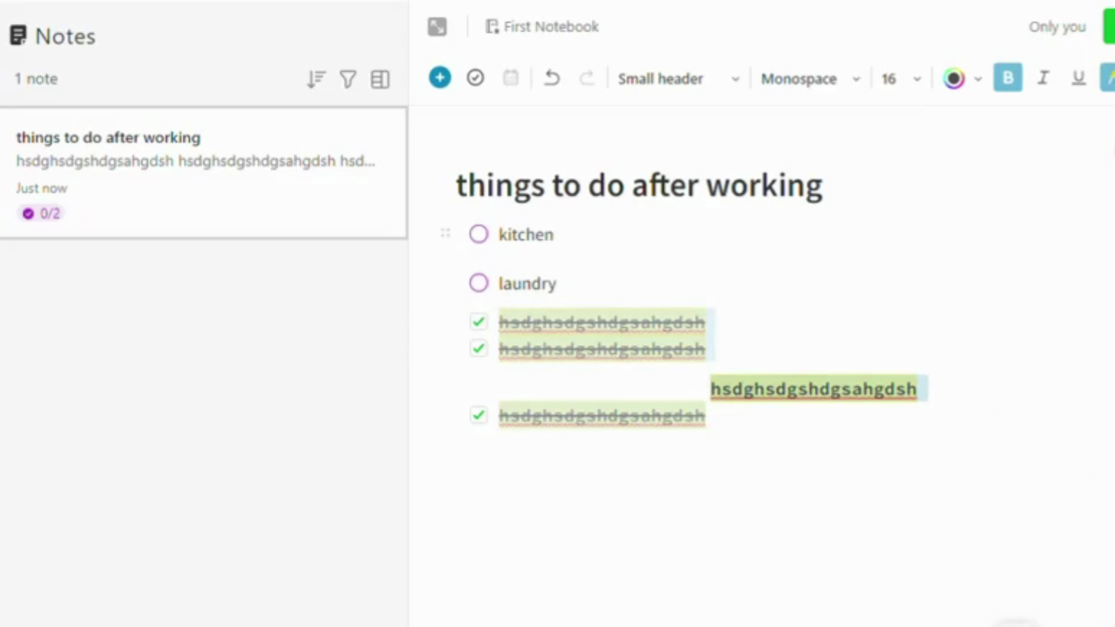
pyautogui.click(1113, 77)
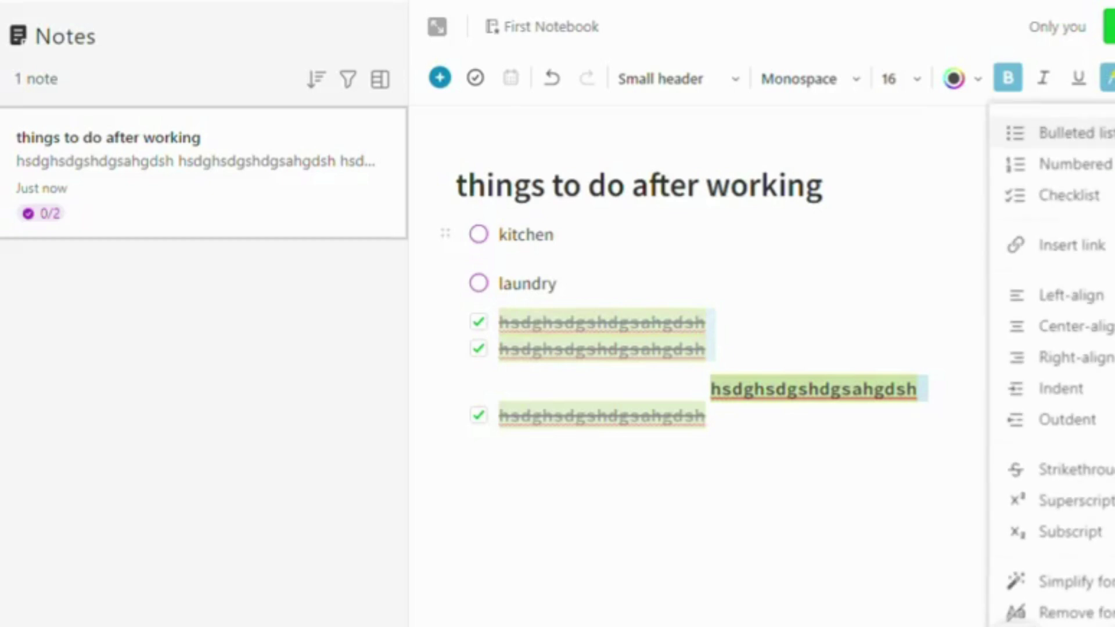
pyautogui.click(1101, 388)
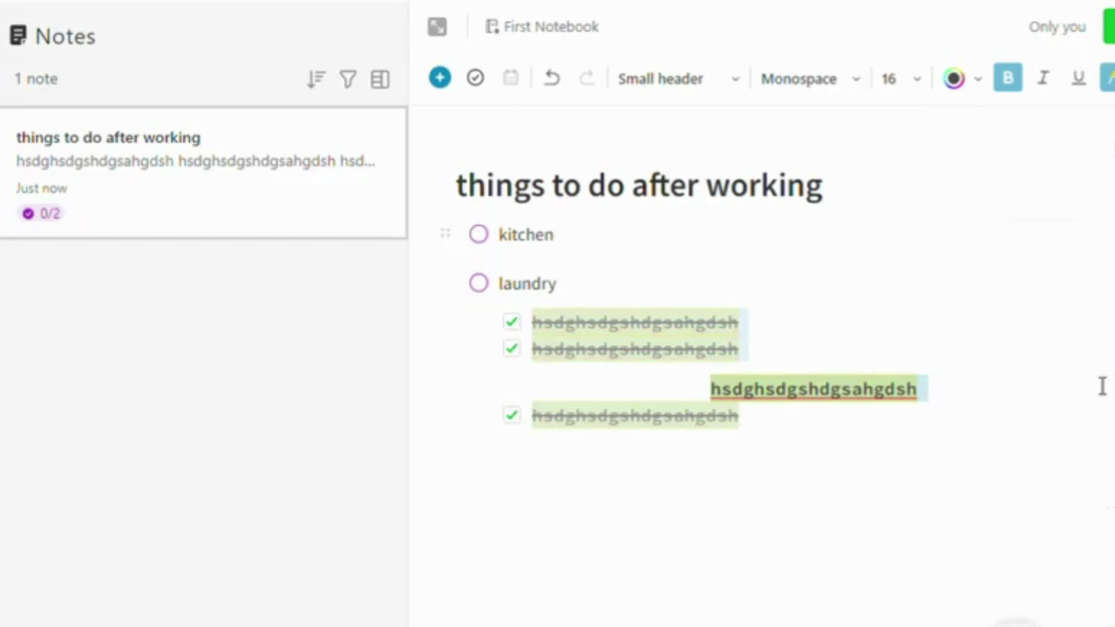
pyautogui.click(551, 77)
# Undo the third-line changes to restore all four ticked items, and bring up the insert list
pyautogui.click(553, 79)
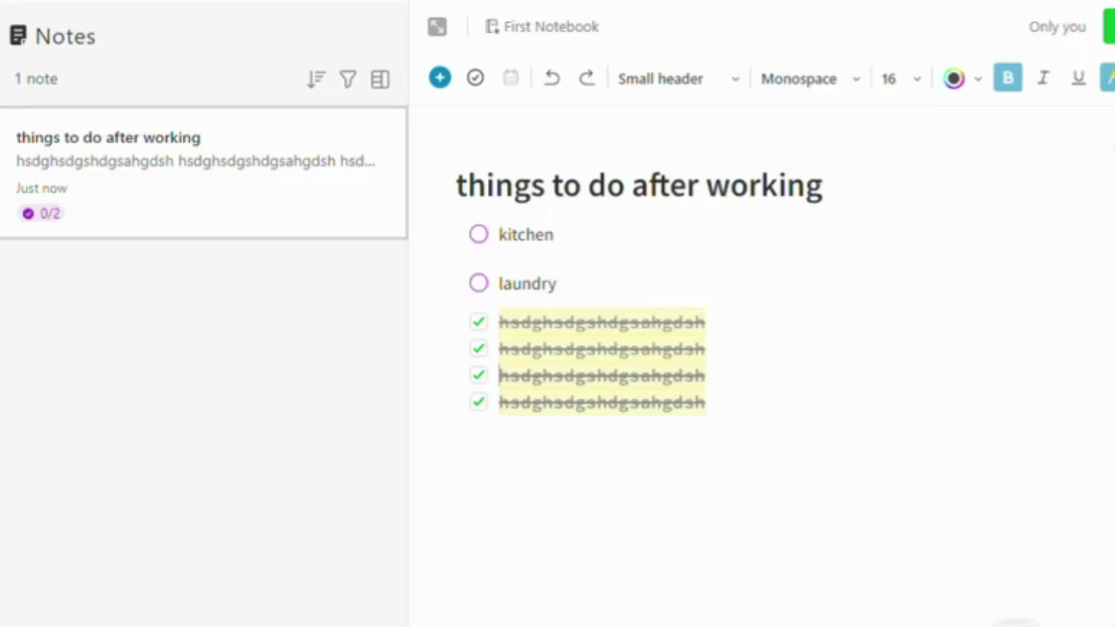
pyautogui.click(439, 77)
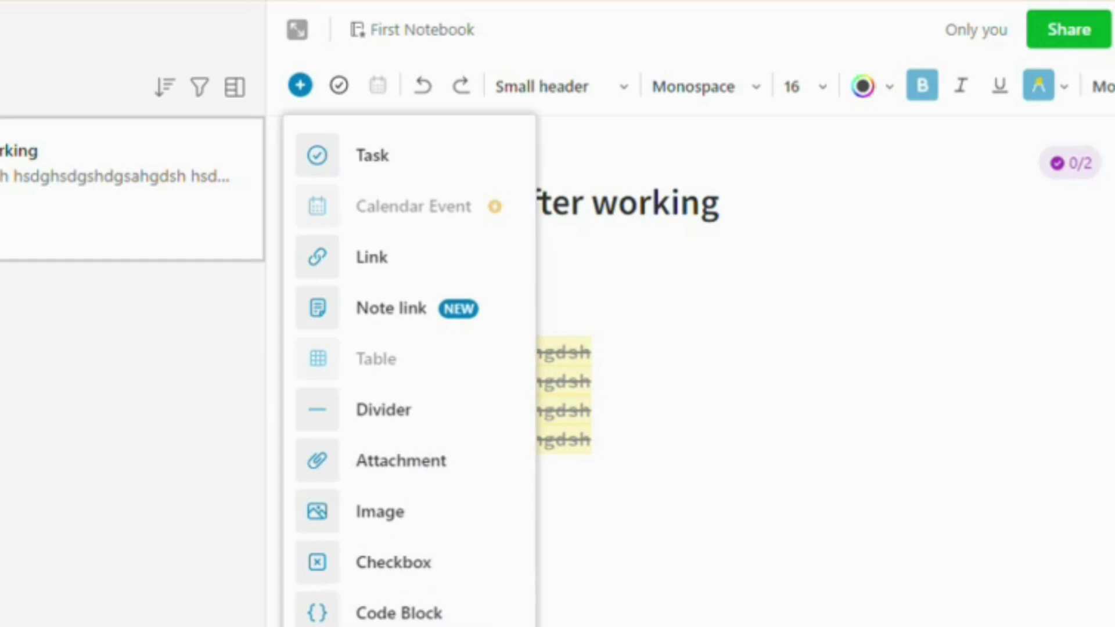
# Insert a table into the note and extend it to four columns with four added rows
pyautogui.click(300, 92)
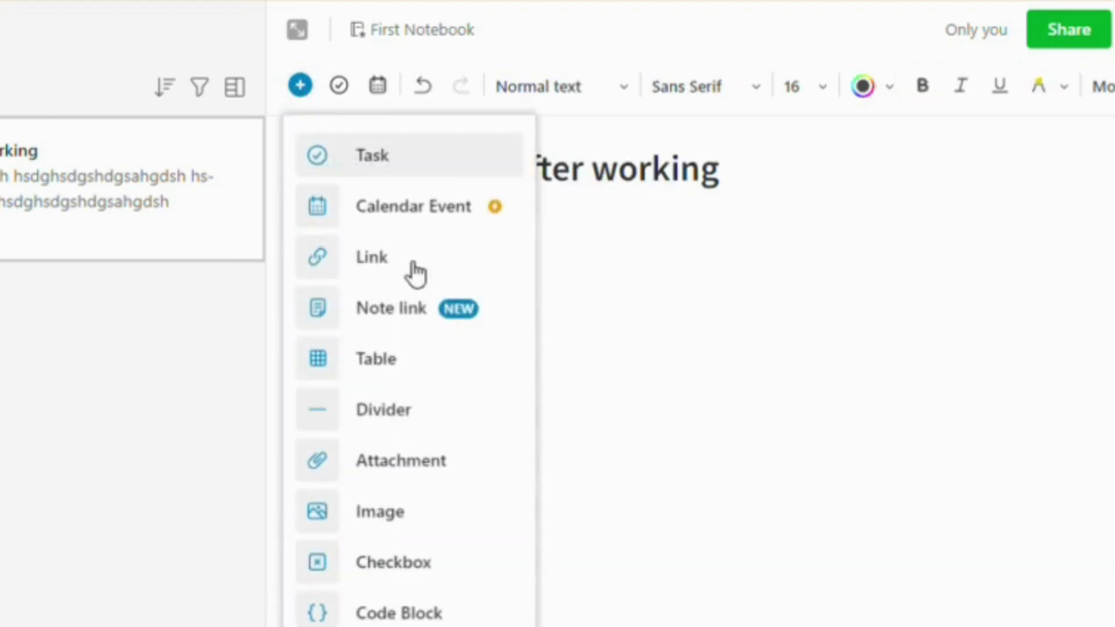
pyautogui.click(416, 374)
pyautogui.click(772, 290)
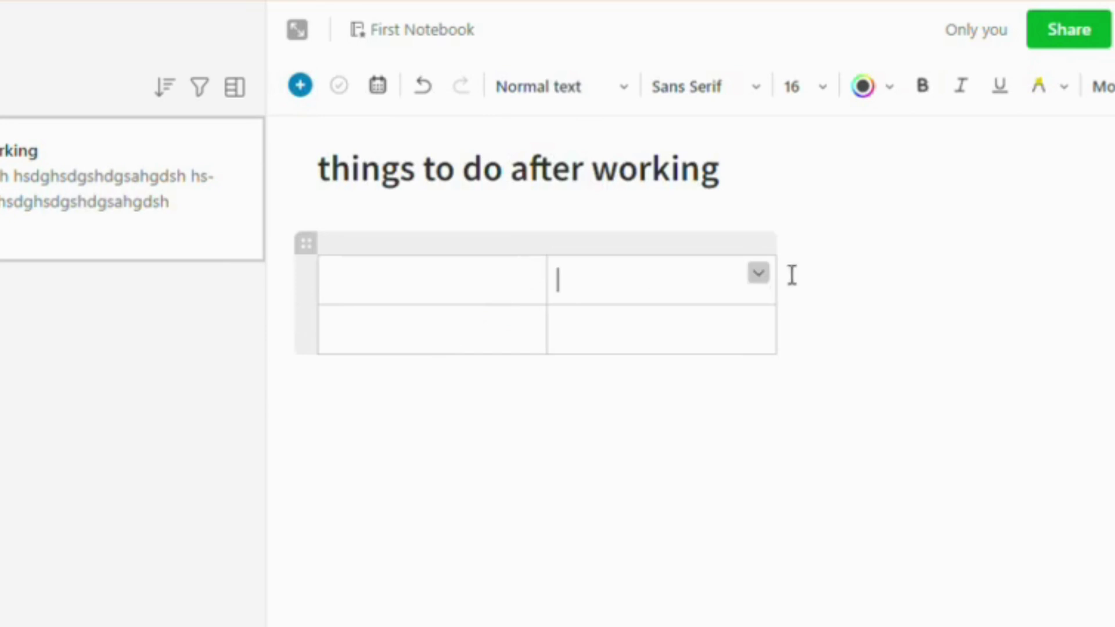
pyautogui.click(784, 232)
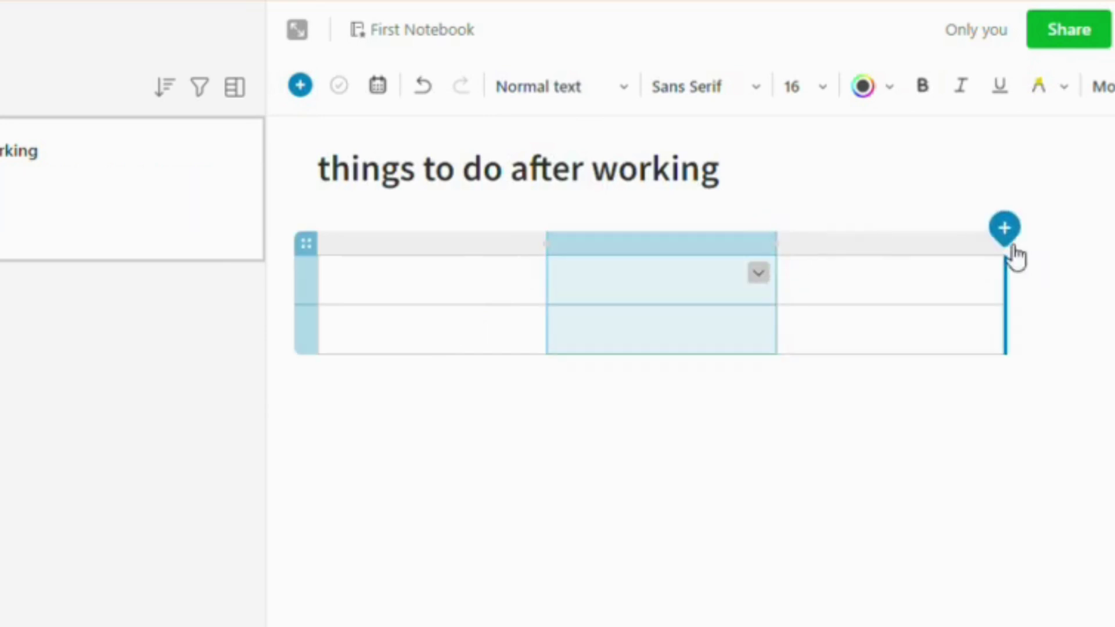
pyautogui.click(1007, 231)
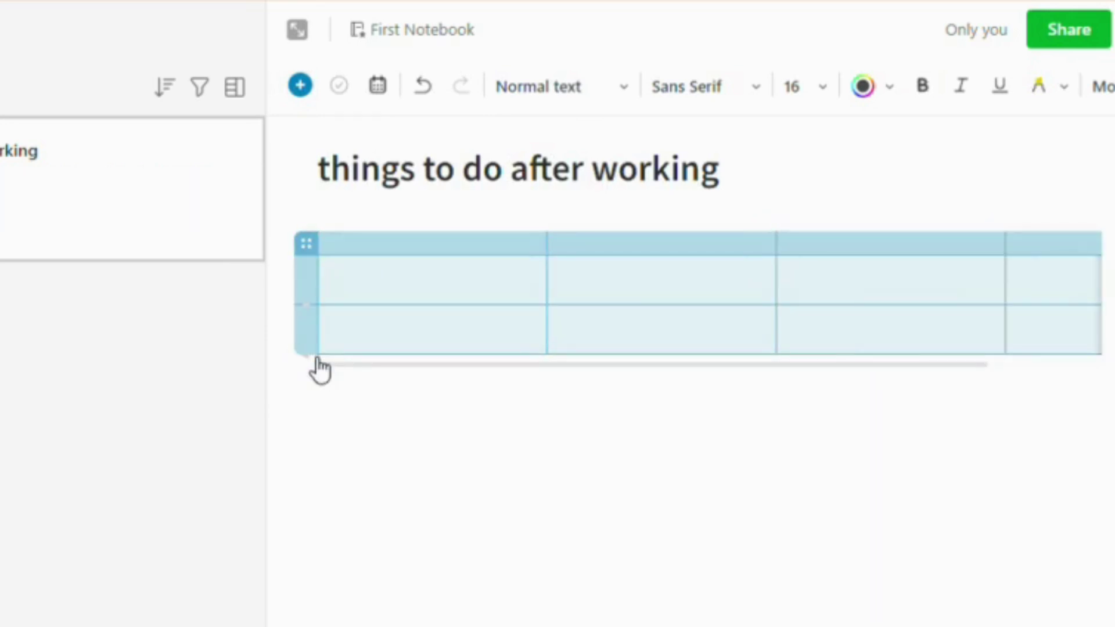
pyautogui.click(291, 356)
pyautogui.click(291, 356)
pyautogui.click(289, 355)
pyautogui.click(289, 356)
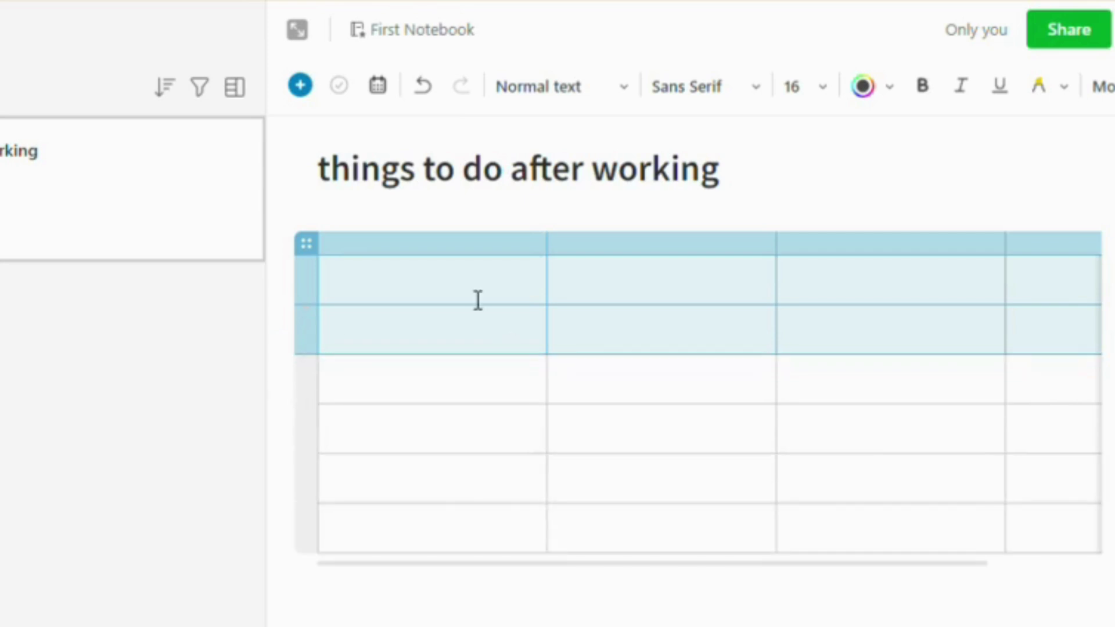
# Fill the table with 'credit' and 'debit' headers and credit values 567 and 6757
pyautogui.click(477, 300)
pyautogui.write('credit')
pyautogui.click(708, 296)
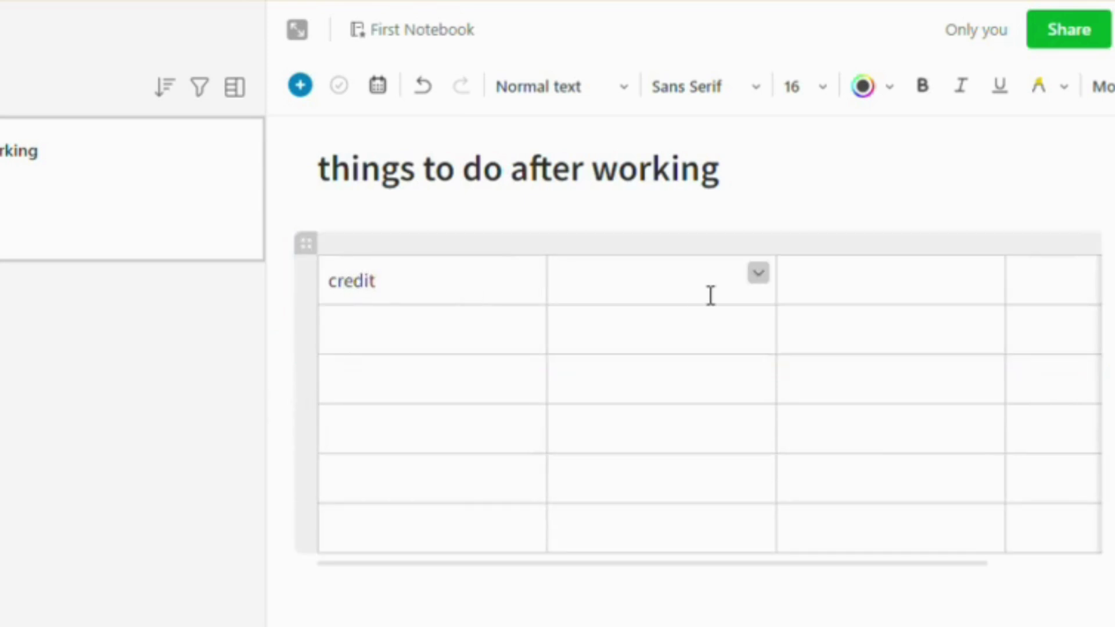
pyautogui.write('debit')
pyautogui.click(342, 345)
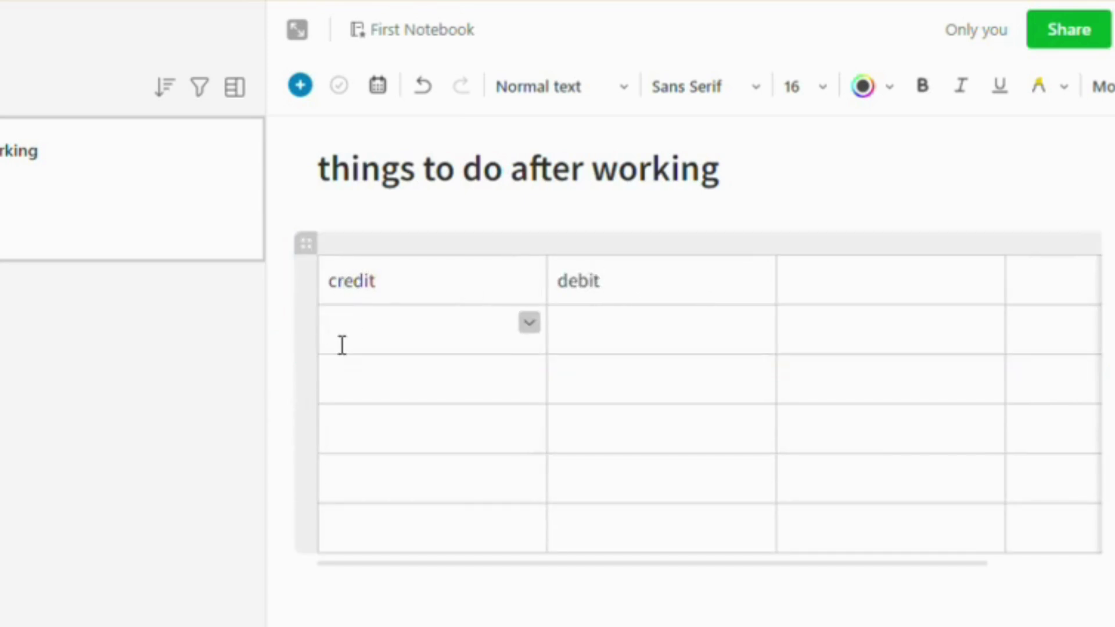
pyautogui.write('567')
pyautogui.click(350, 381)
pyautogui.write('6757')
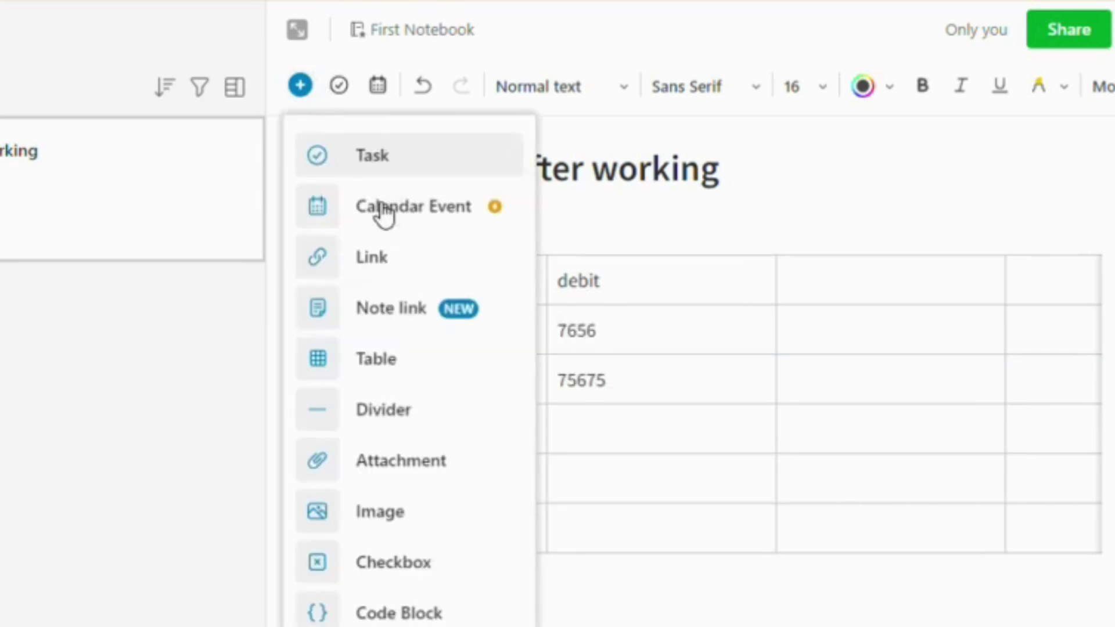
# Try adding a calendar event, then dismiss the connect-calendar prompt
pyautogui.click(381, 214)
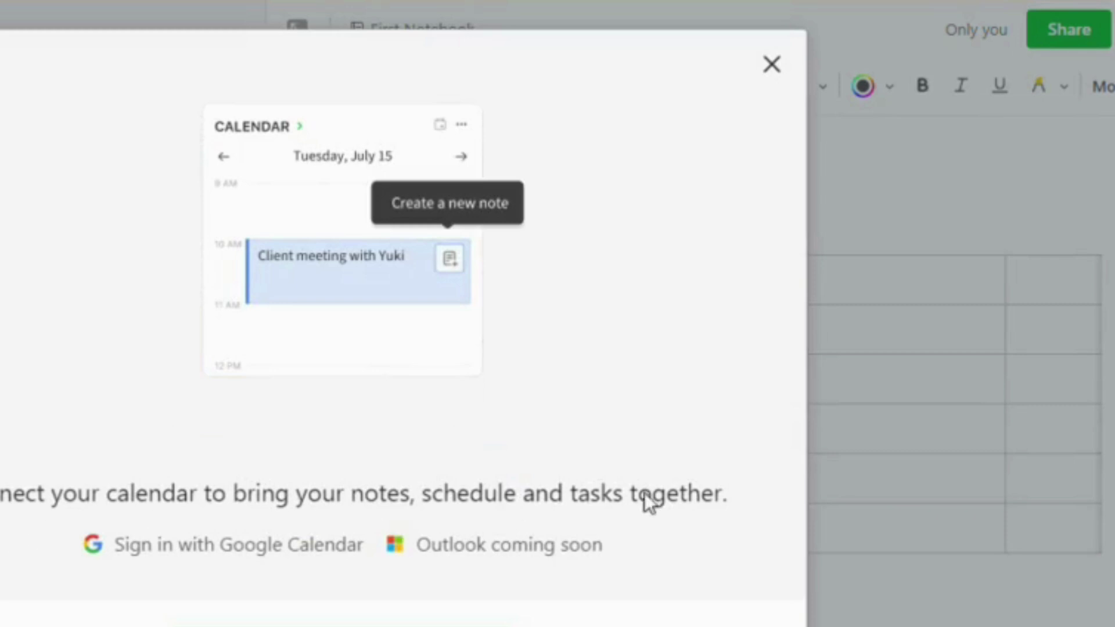
pyautogui.click(772, 65)
pyautogui.click(301, 93)
pyautogui.click(373, 256)
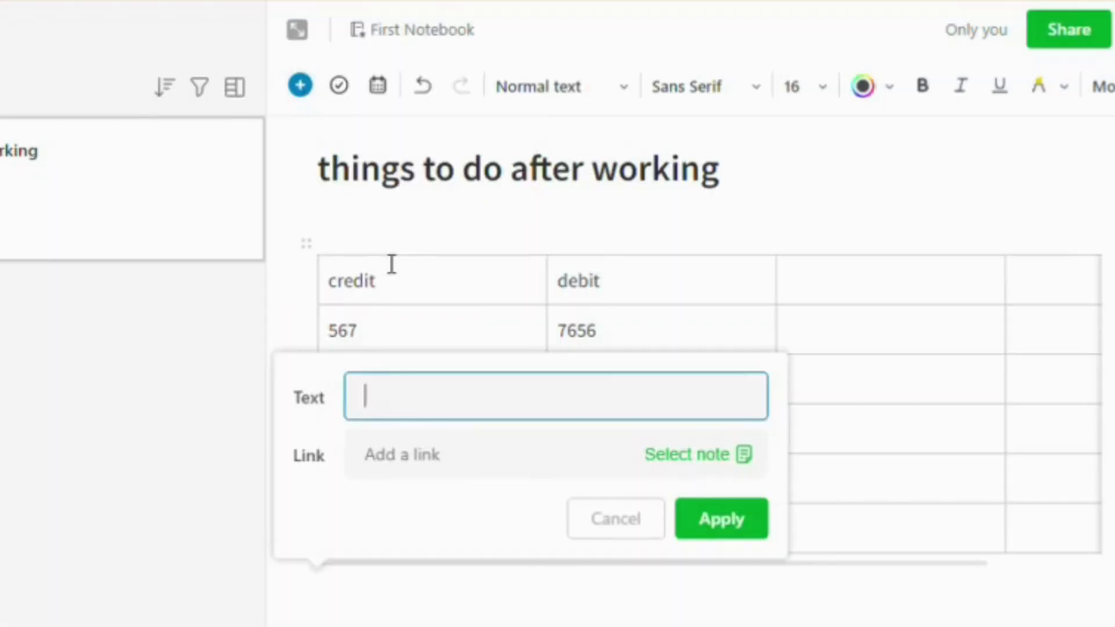
pyautogui.write('https://')
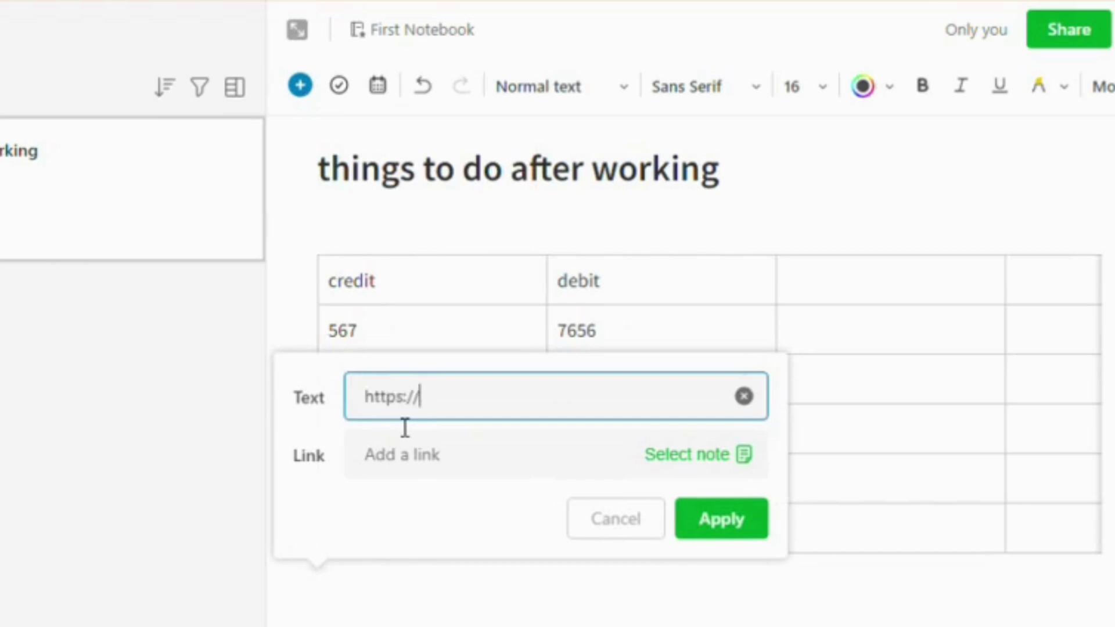
pyautogui.click(743, 531)
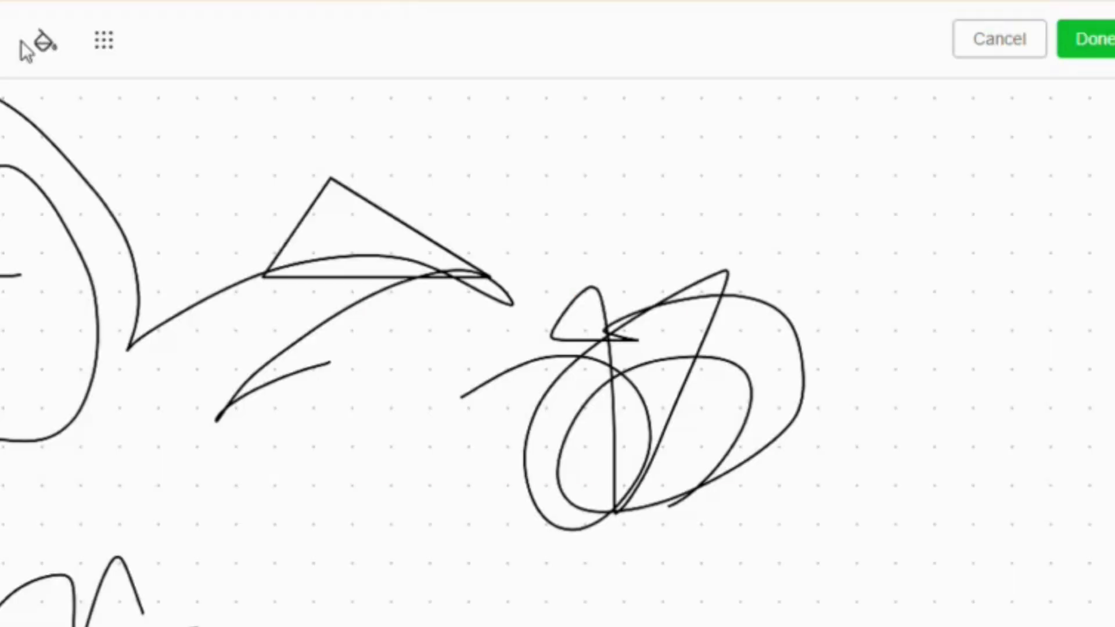
pyautogui.click(1088, 39)
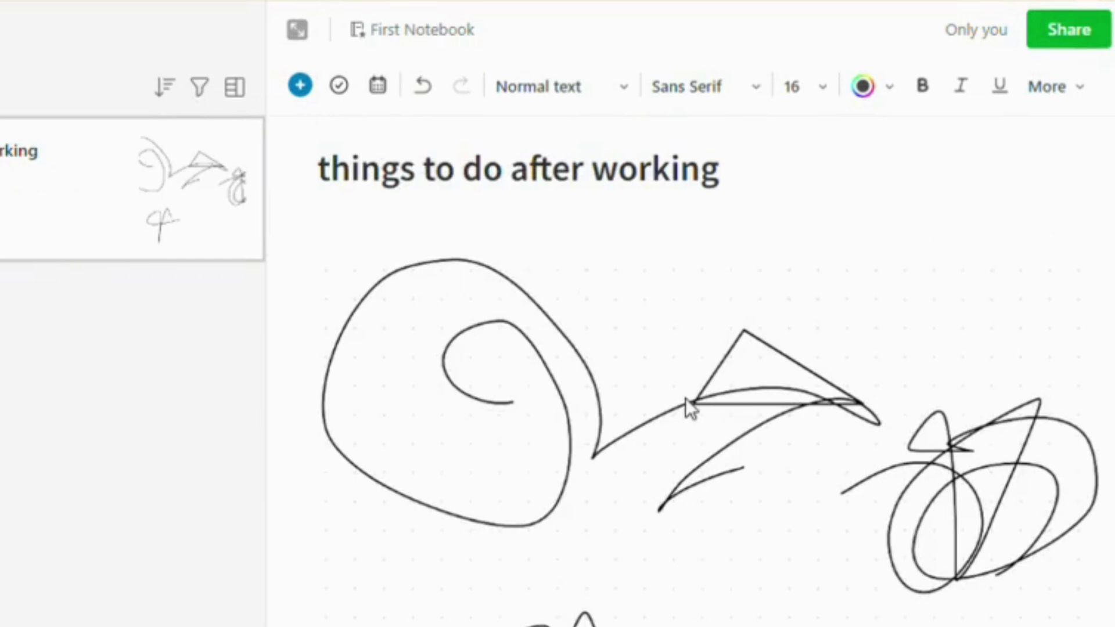
# Select and delete the sketch image, then dismiss the insert list
pyautogui.scroll(-2, 685, 398)
pyautogui.click(690, 404)
pyautogui.press('Delete')
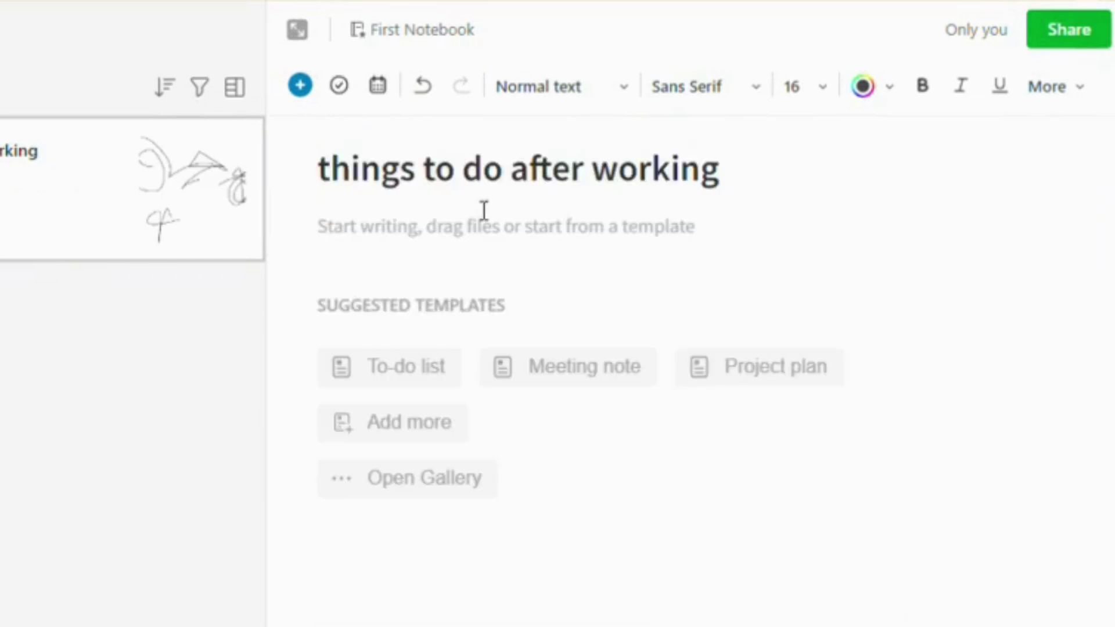
pyautogui.click(307, 88)
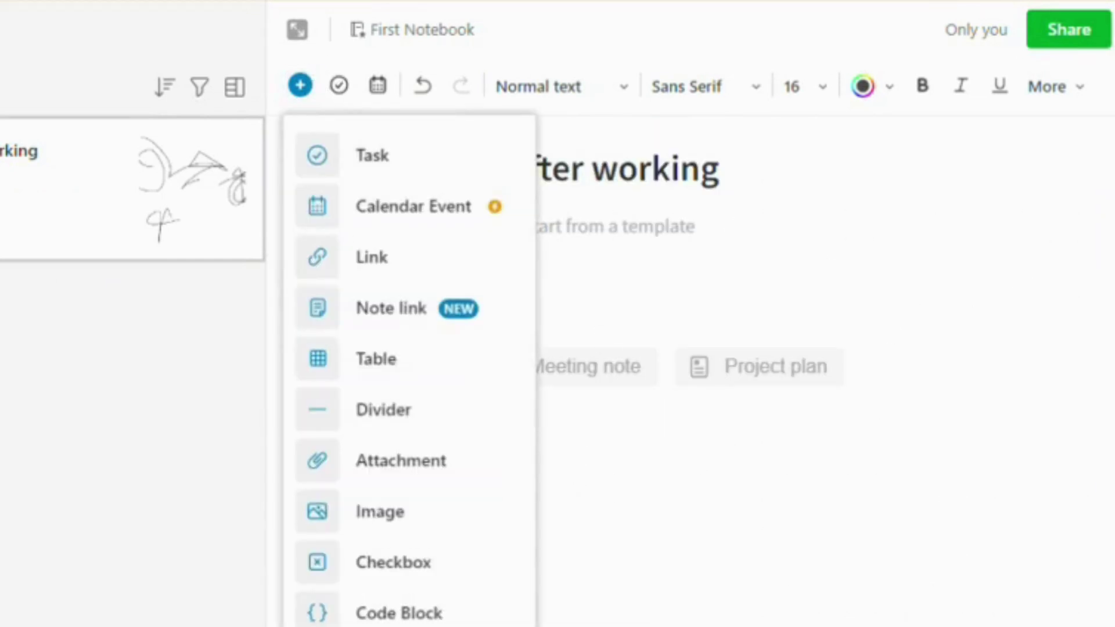
pyautogui.press('Escape')
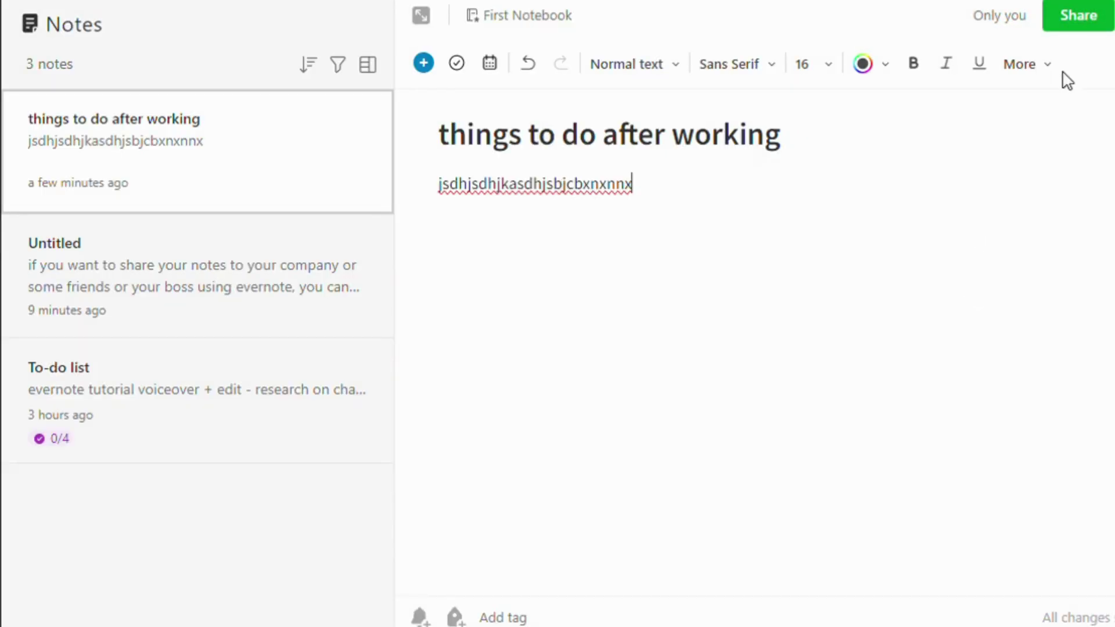
# Enter an invitee's e-mail address, select the shareable link, and cancel without sending the invite
pyautogui.click(1077, 14)
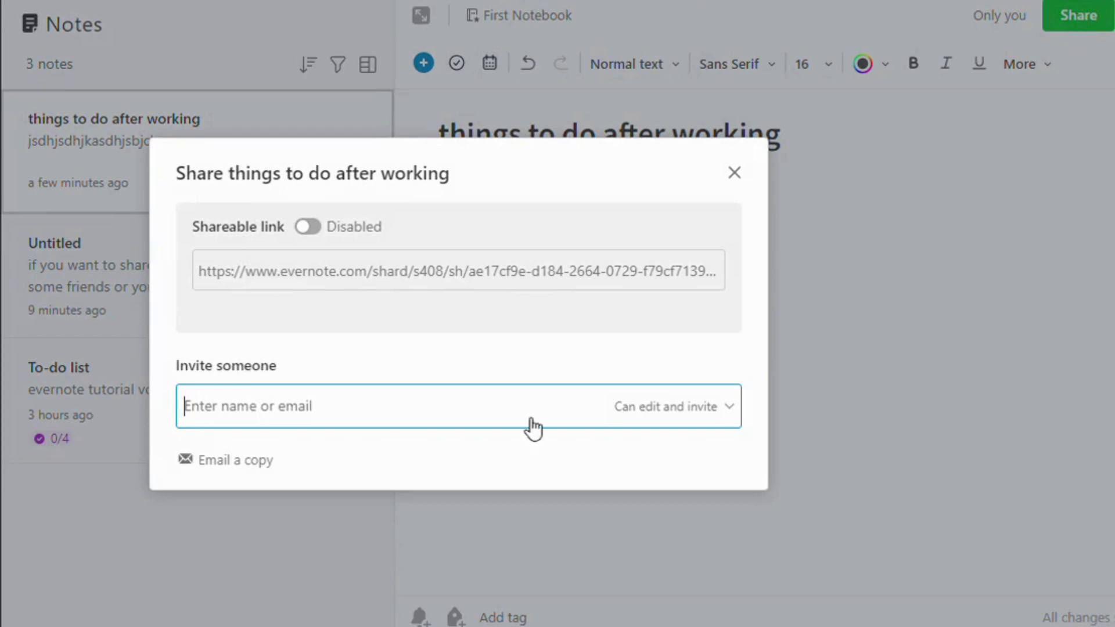
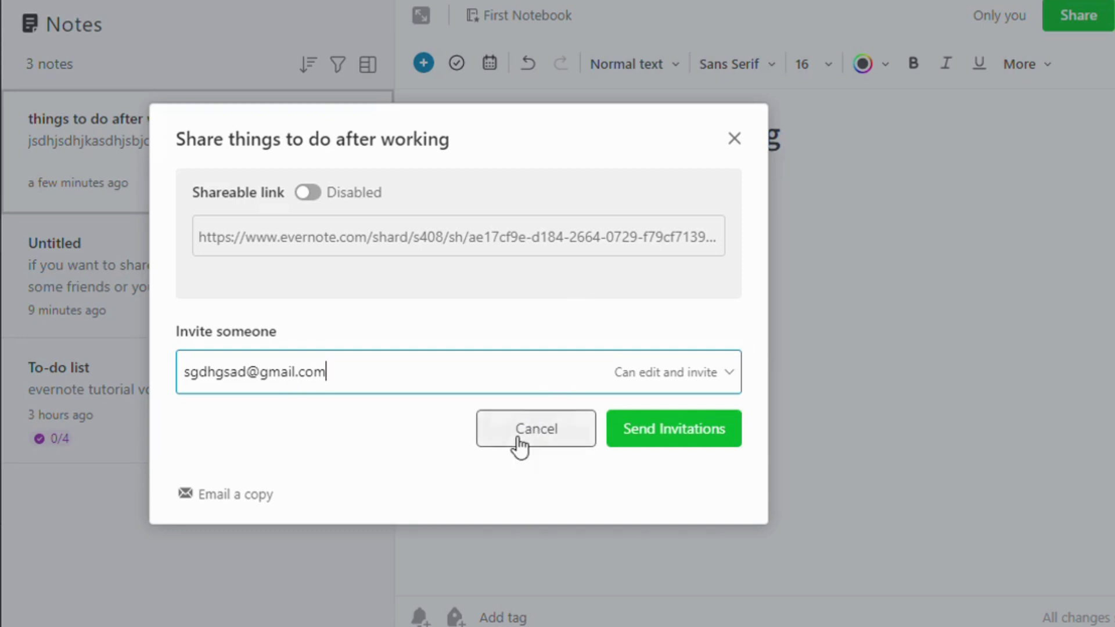
pyautogui.press('Return')
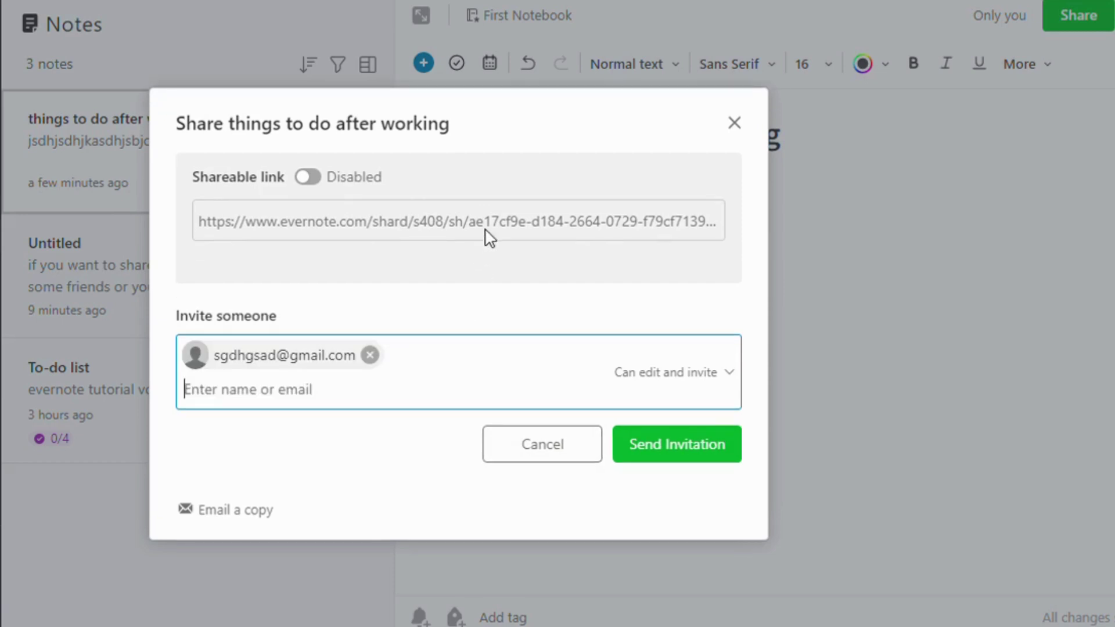
pyautogui.click(490, 236)
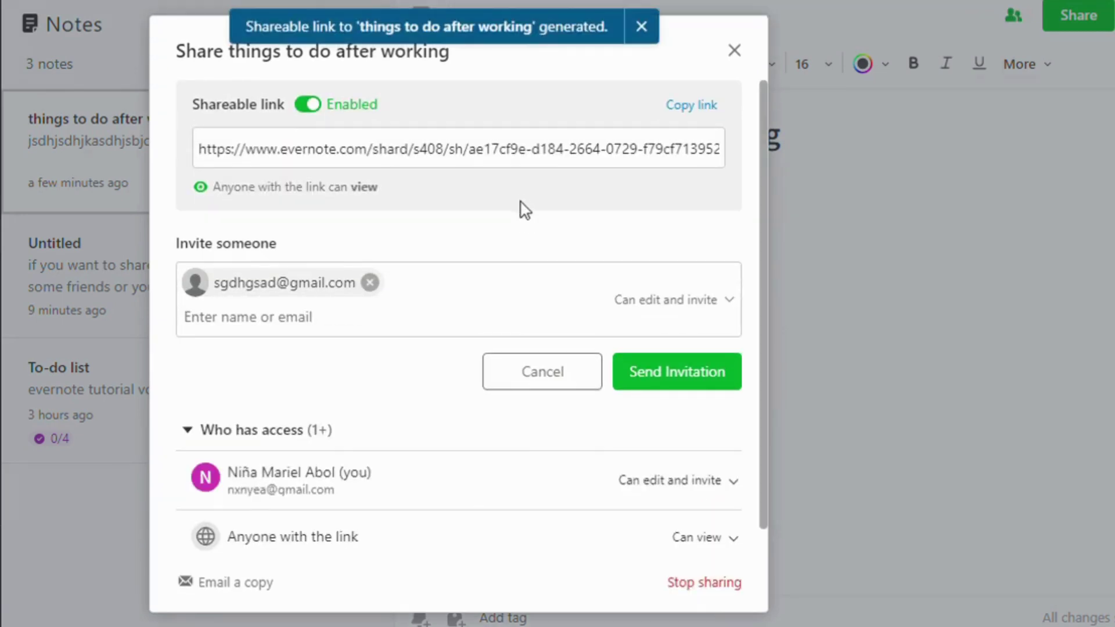
pyautogui.click(578, 386)
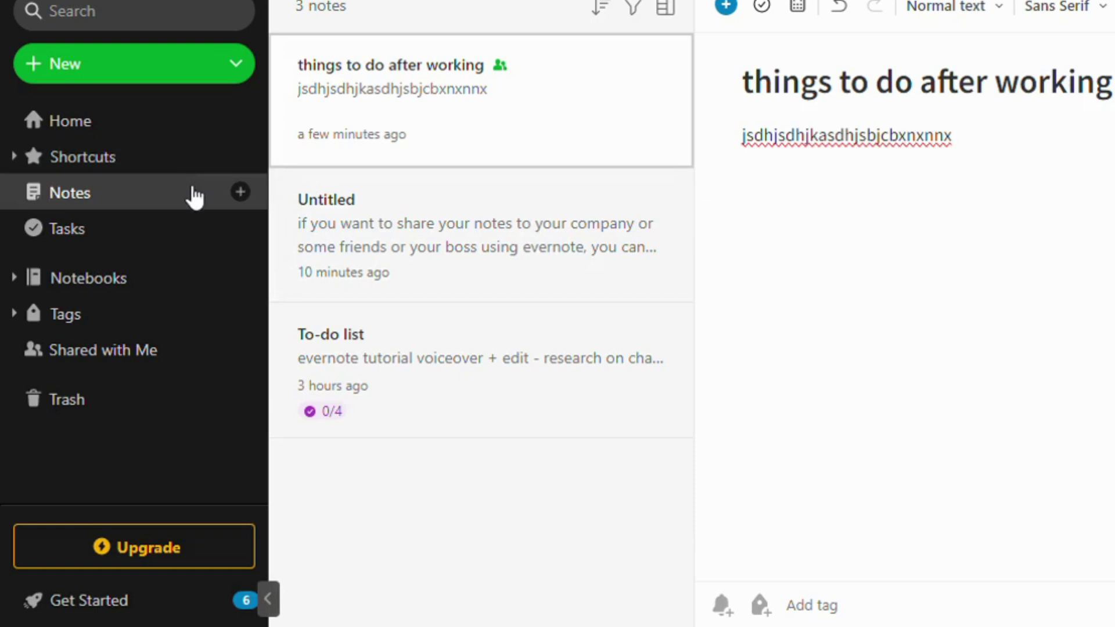
# Expand Shortcuts and browse the recent notes: things to do after working, Untitled, To-do list
pyautogui.click(184, 171)
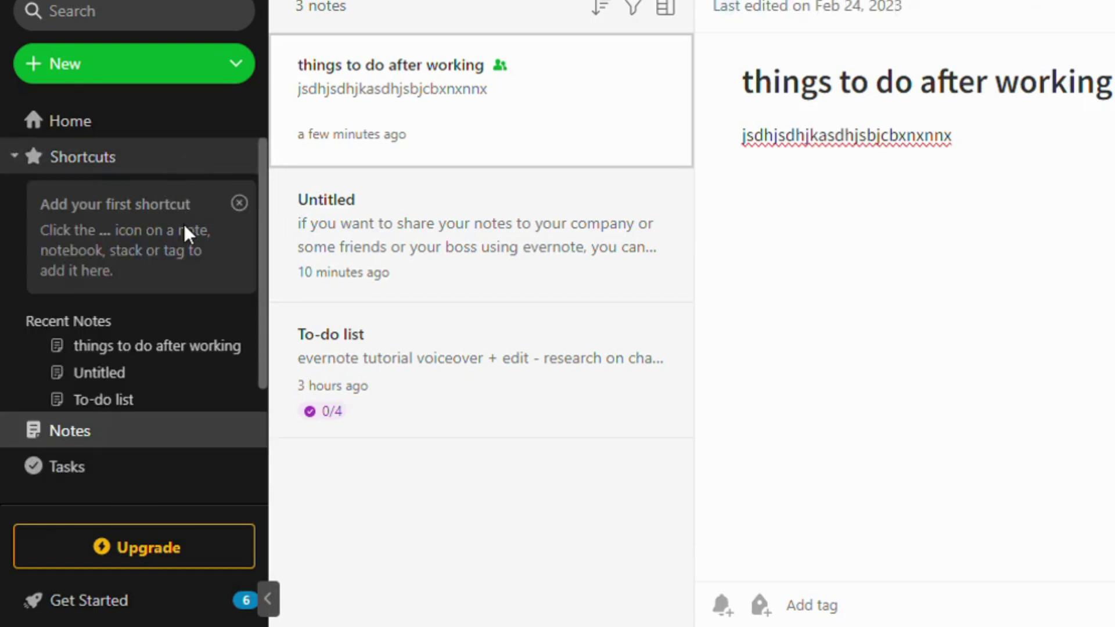
pyautogui.click(182, 348)
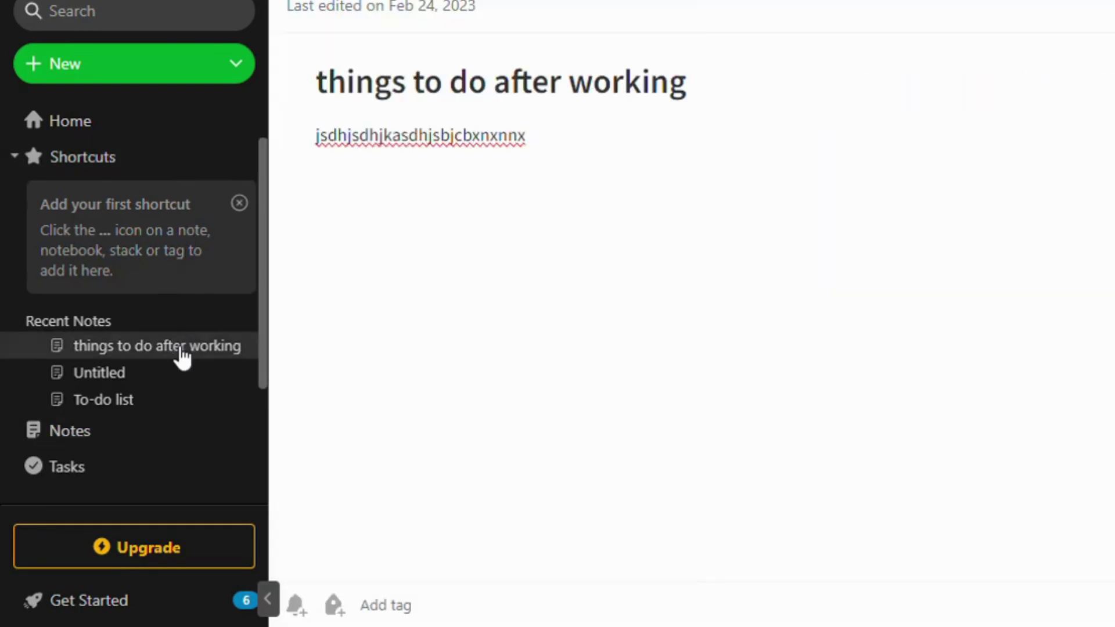
pyautogui.click(174, 373)
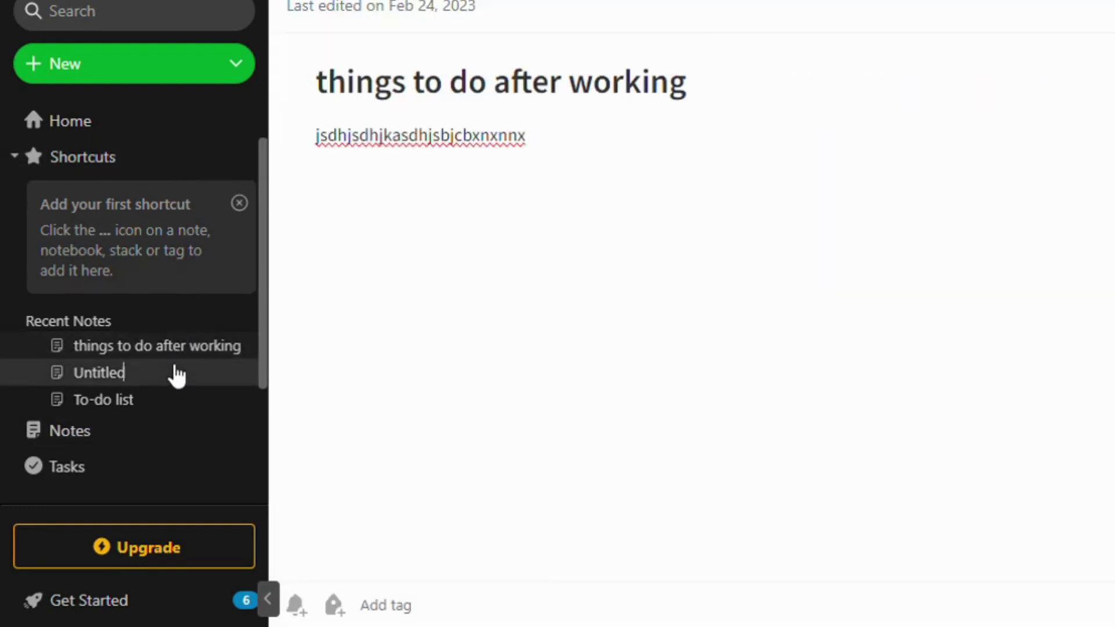
pyautogui.click(45, 347)
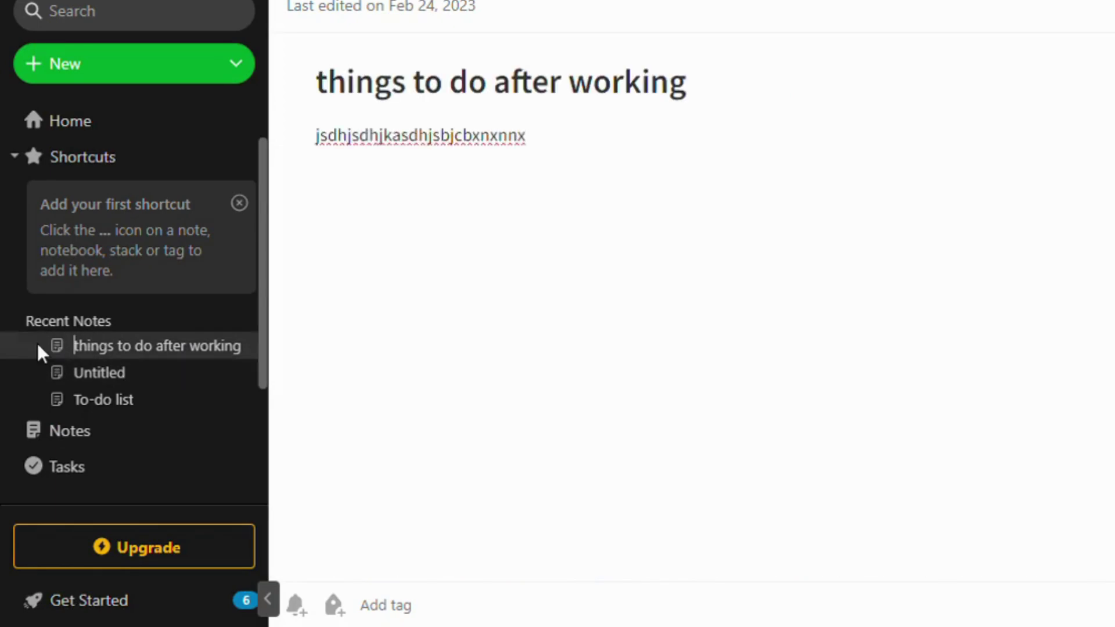
pyautogui.click(21, 379)
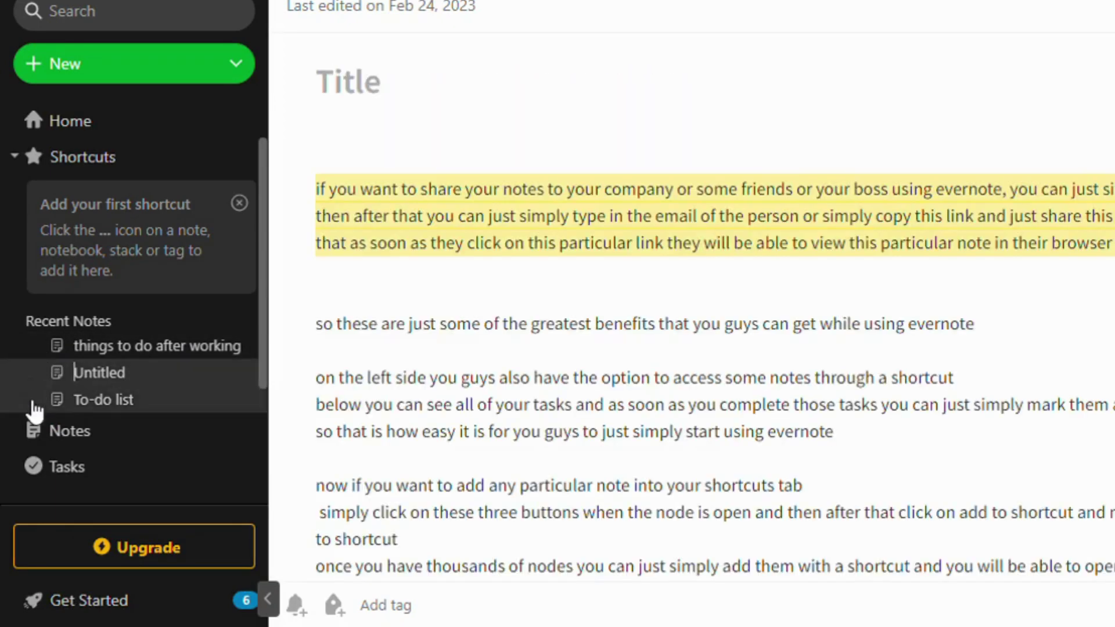
pyautogui.click(34, 402)
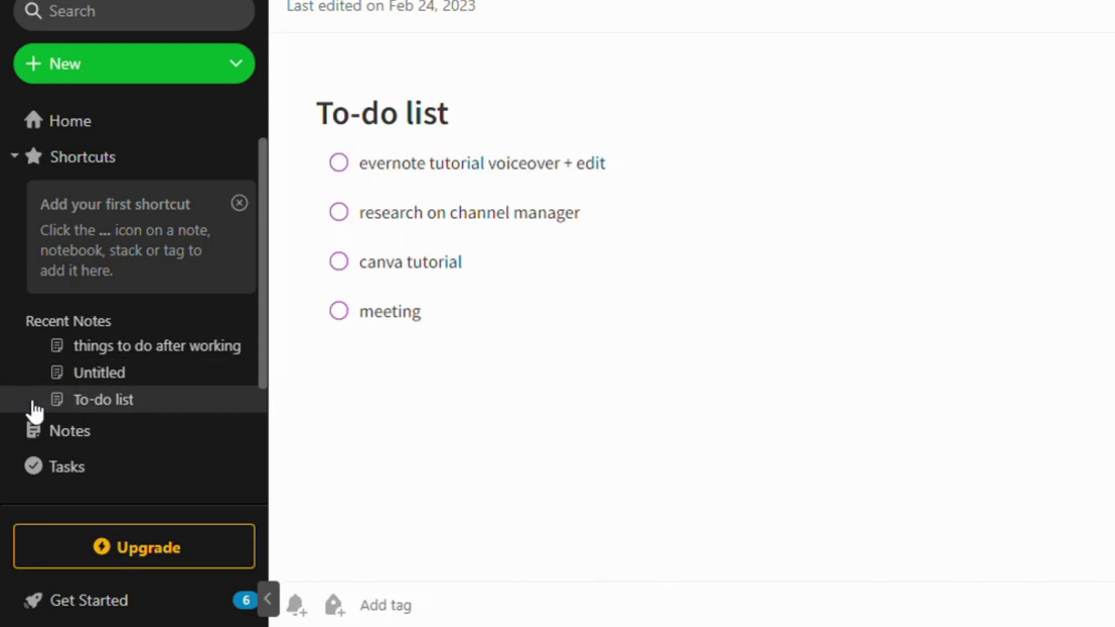
pyautogui.scroll(-2, 211, 389)
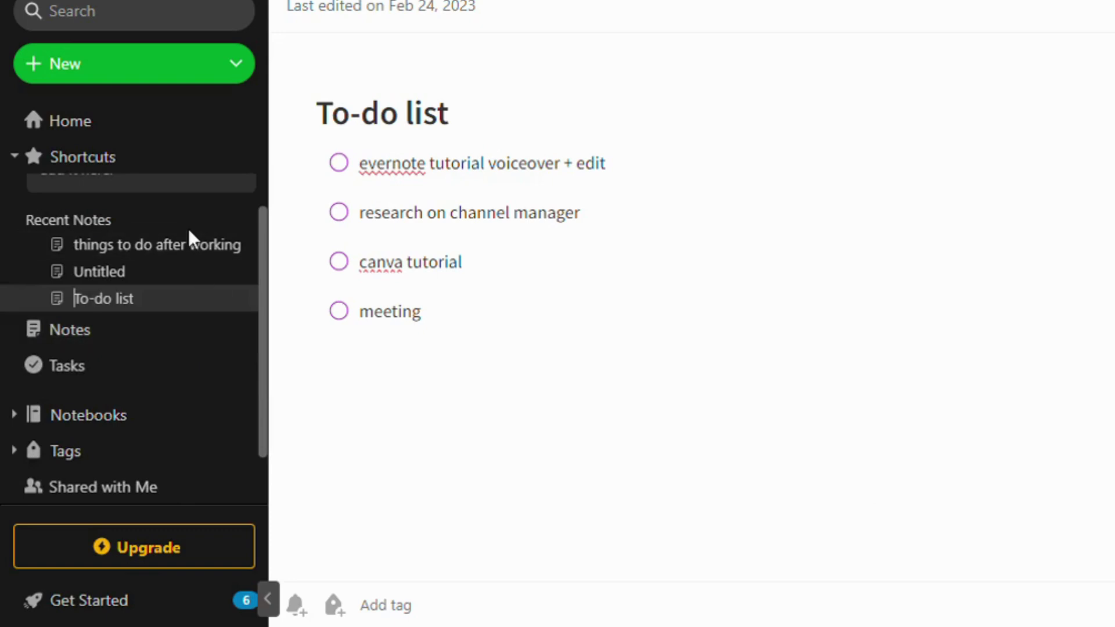
pyautogui.scroll(2, 189, 232)
# Re-expand Shortcuts, dismiss the first-shortcut tip, and bring up the note's More actions menu
pyautogui.click(17, 159)
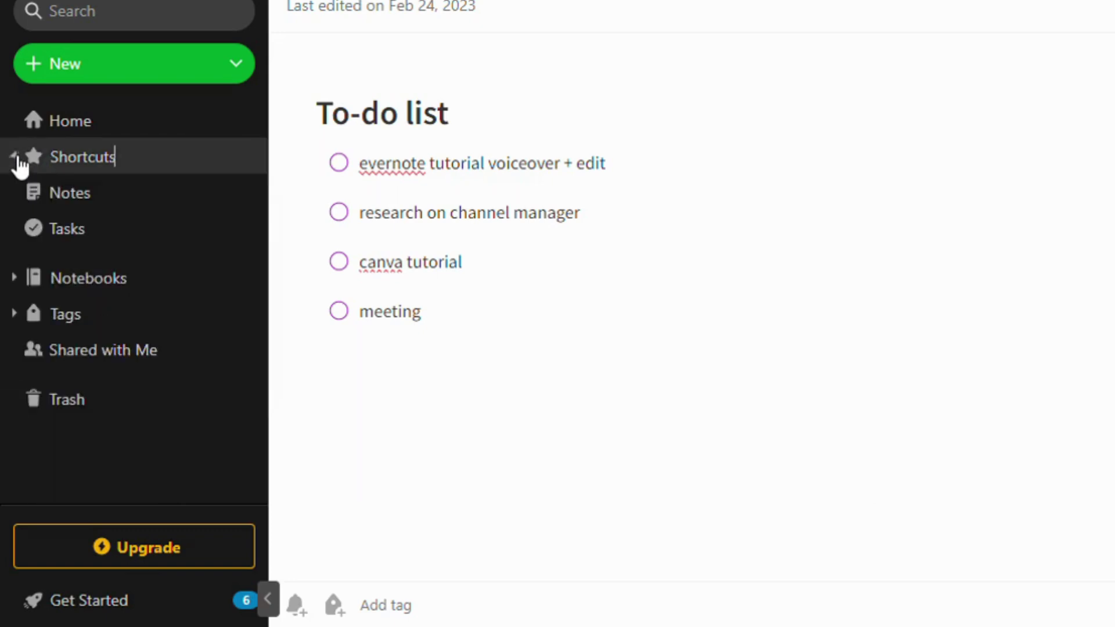
pyautogui.click(263, 157)
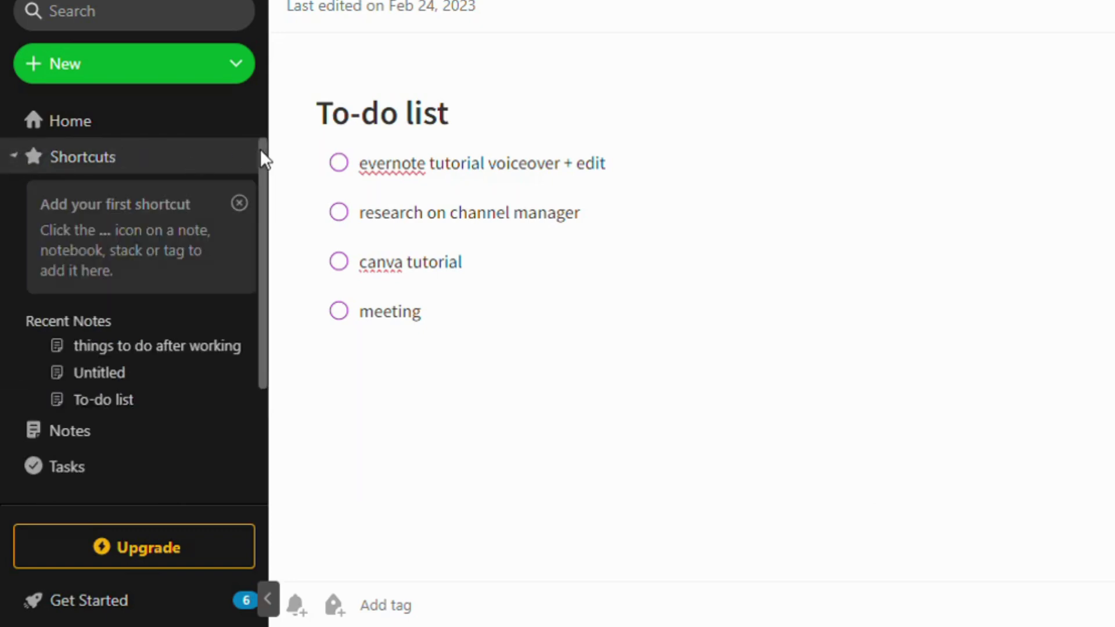
pyautogui.click(246, 203)
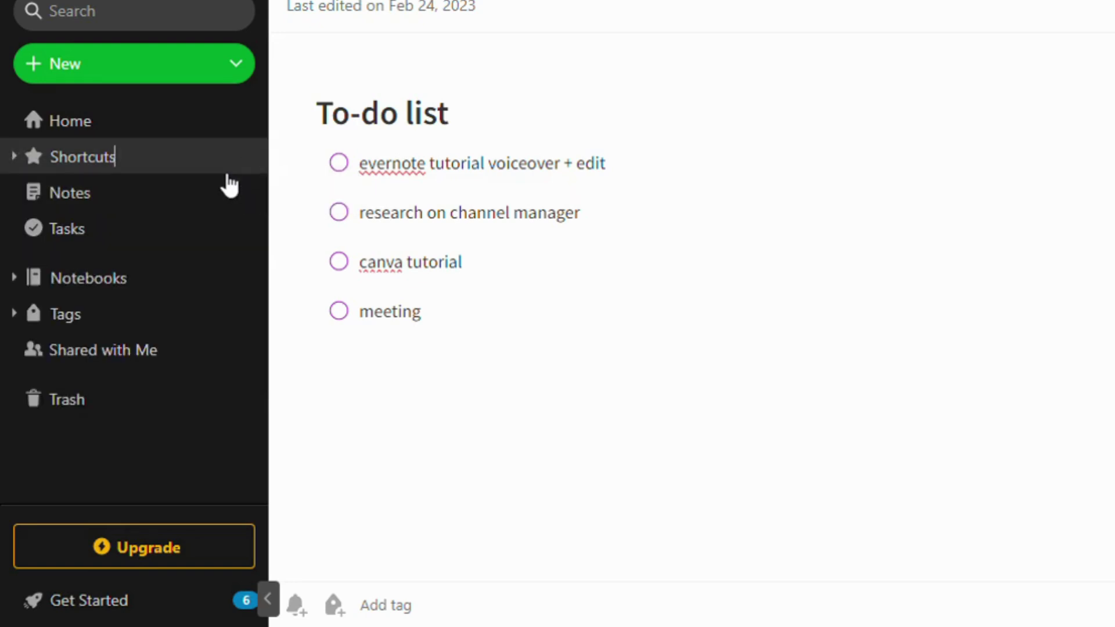
pyautogui.click(227, 192)
pyautogui.click(1105, 20)
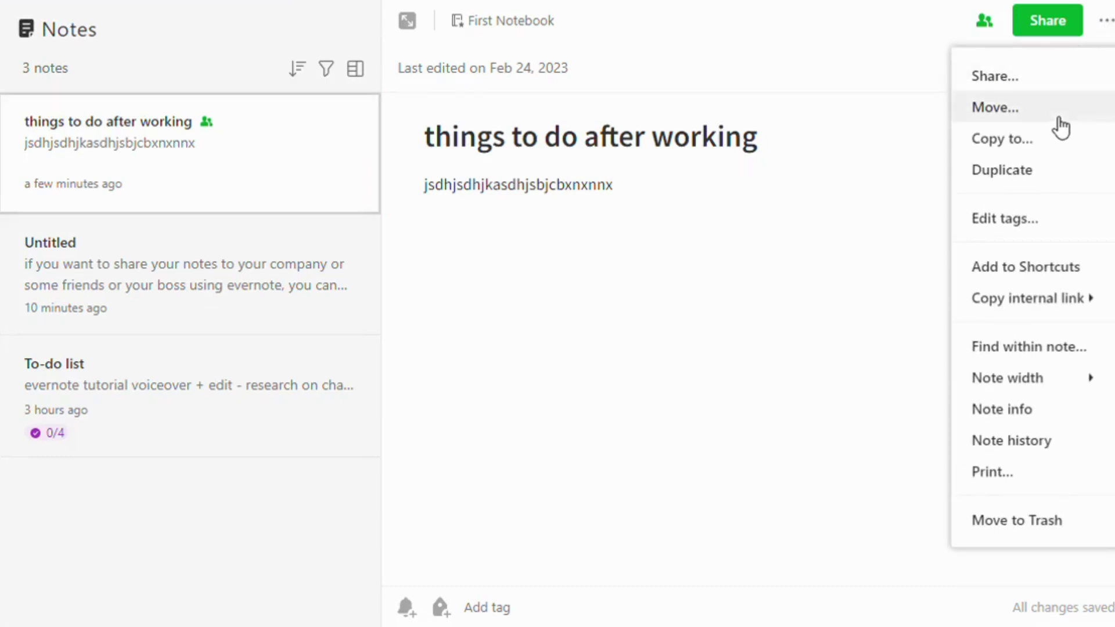
# Add 'things to do after working' to Shortcuts, expand the note, and show the Tags list
pyautogui.click(1056, 270)
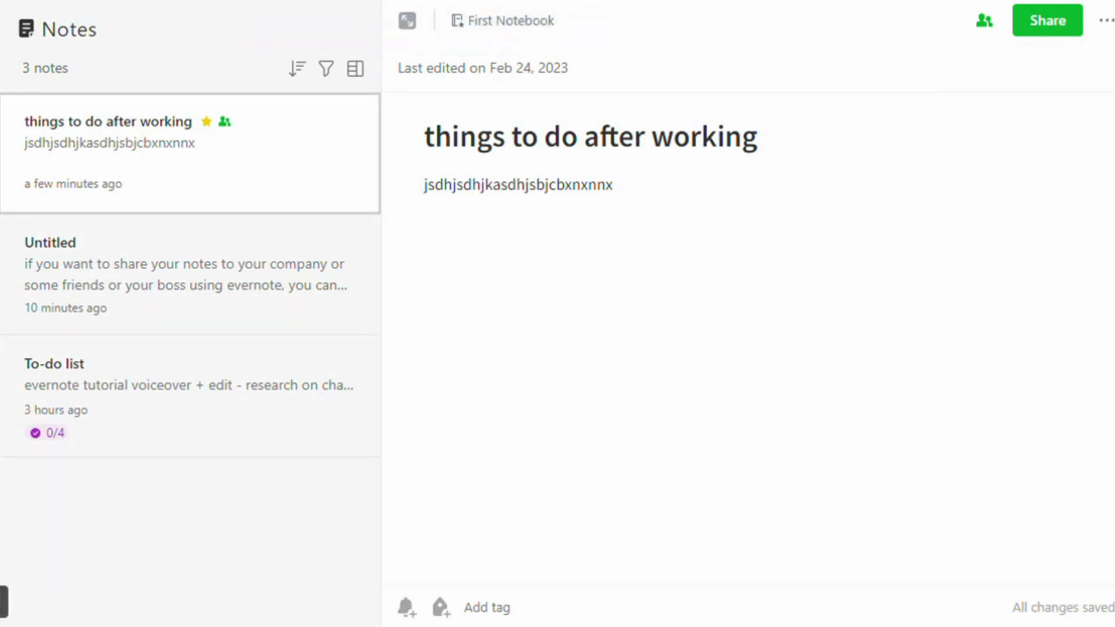
pyautogui.click(1, 231)
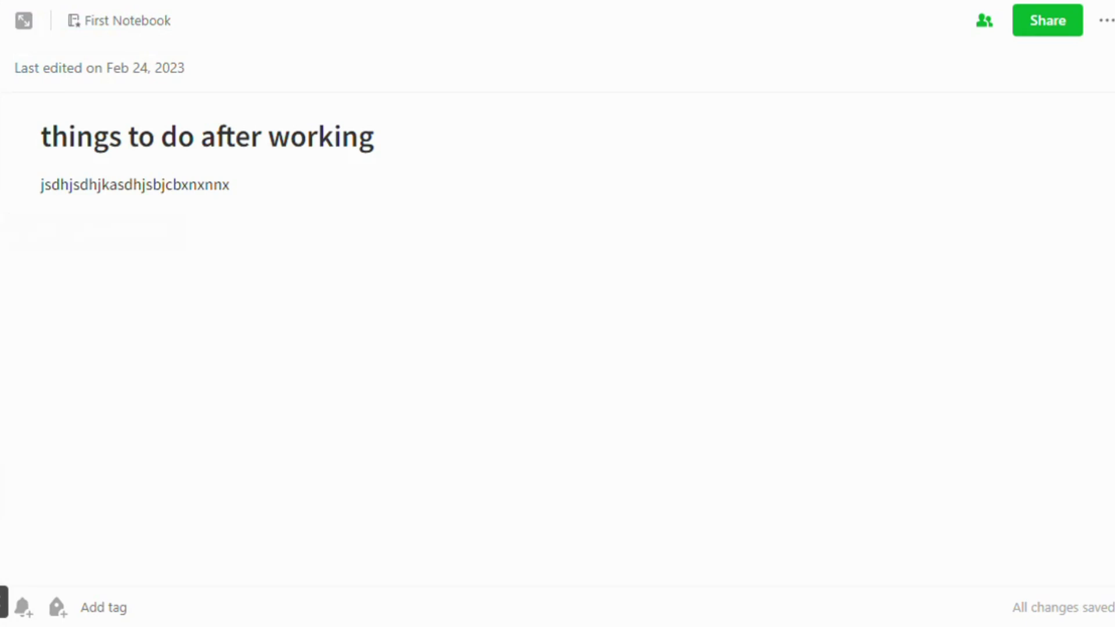
pyautogui.click(146, 492)
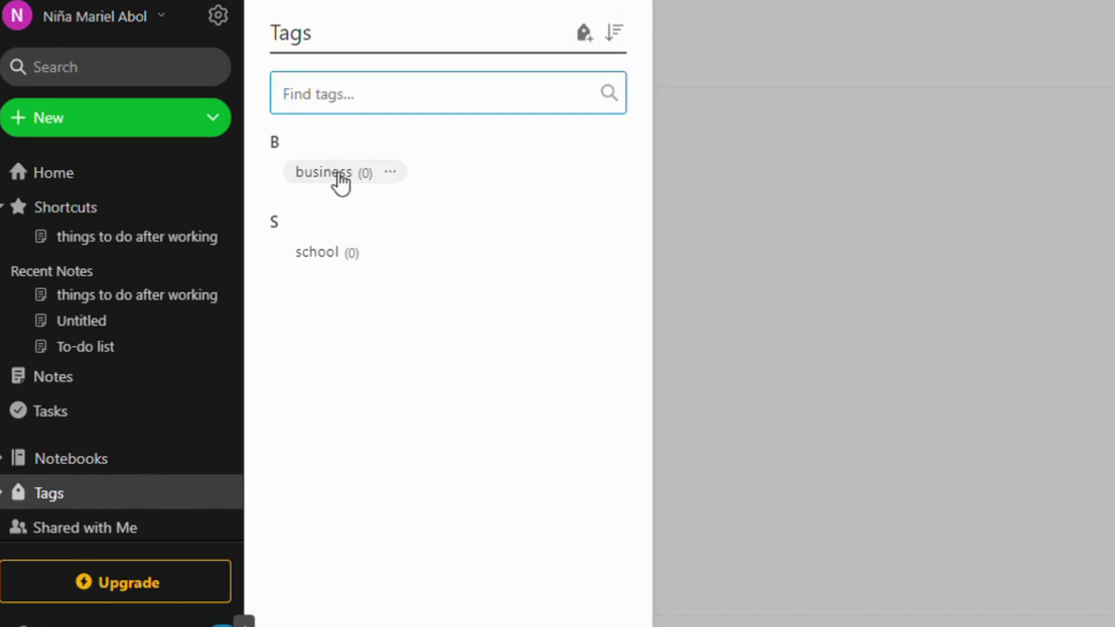
# Filter notes by the business tag, clear the filter, and dismiss the suggestion tip
pyautogui.click(340, 182)
pyautogui.click(338, 174)
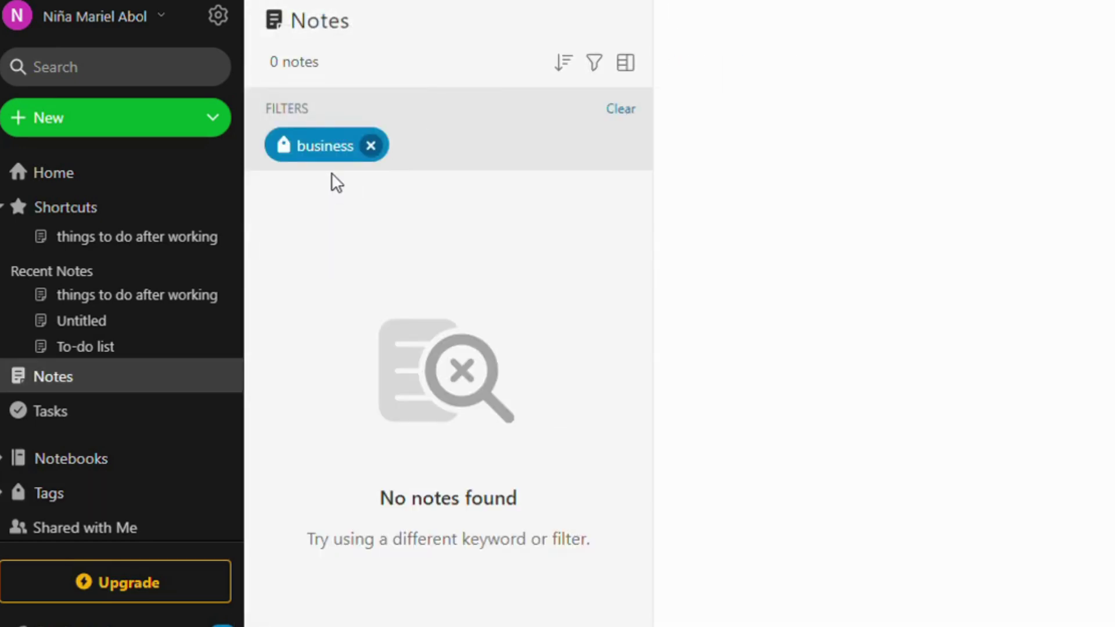
pyautogui.click(370, 146)
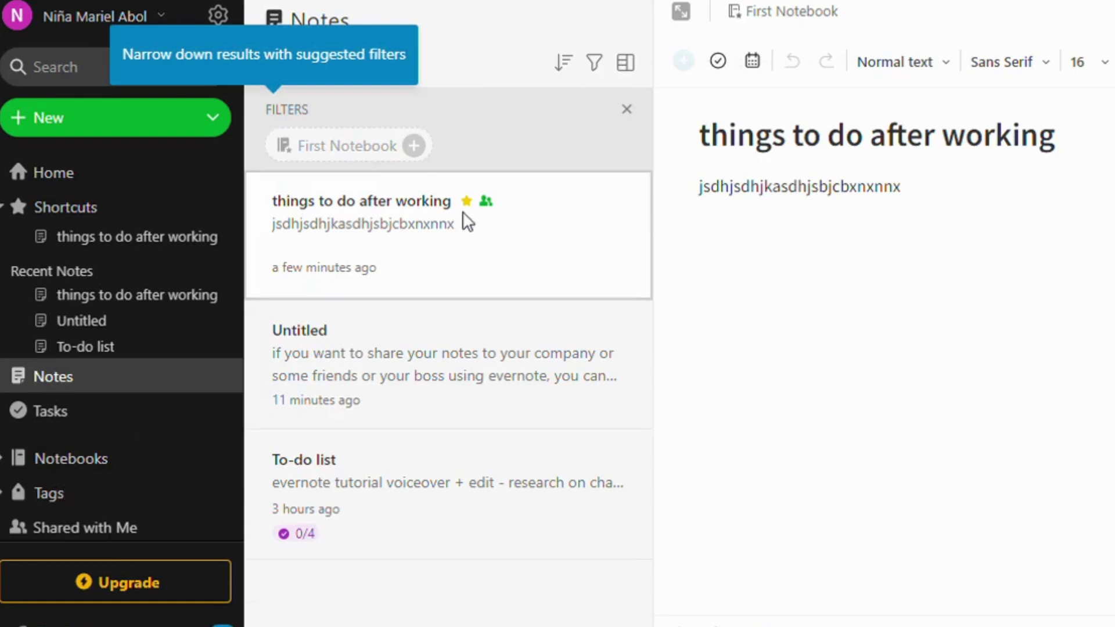
pyautogui.click(473, 223)
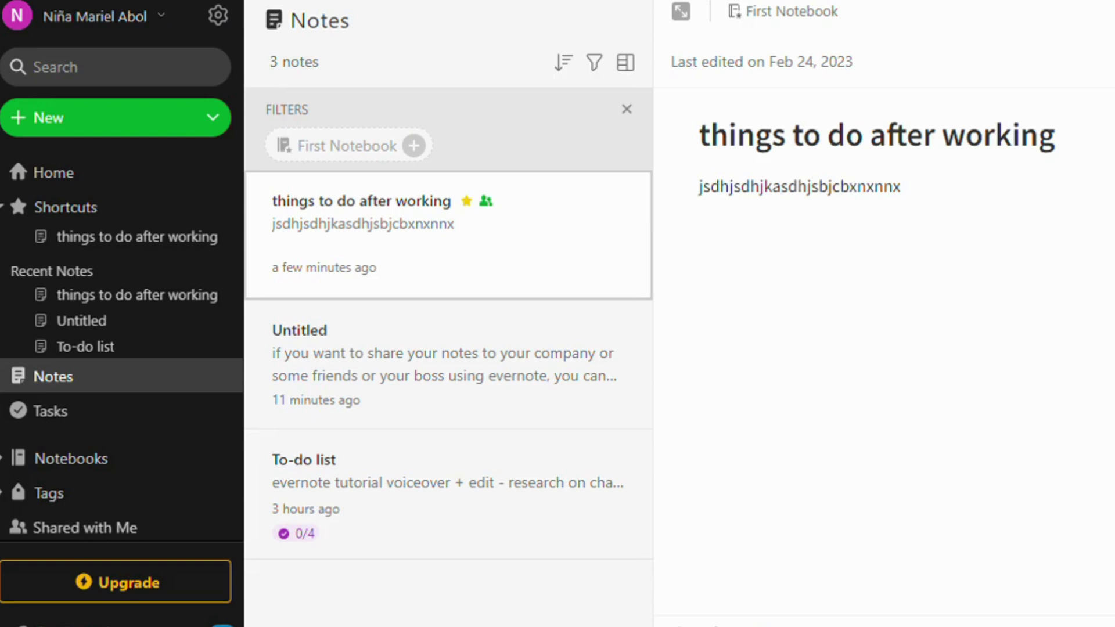
# Tag the note with business and school and save the tags
pyautogui.hotkey('ctrl', 'alt', 't')
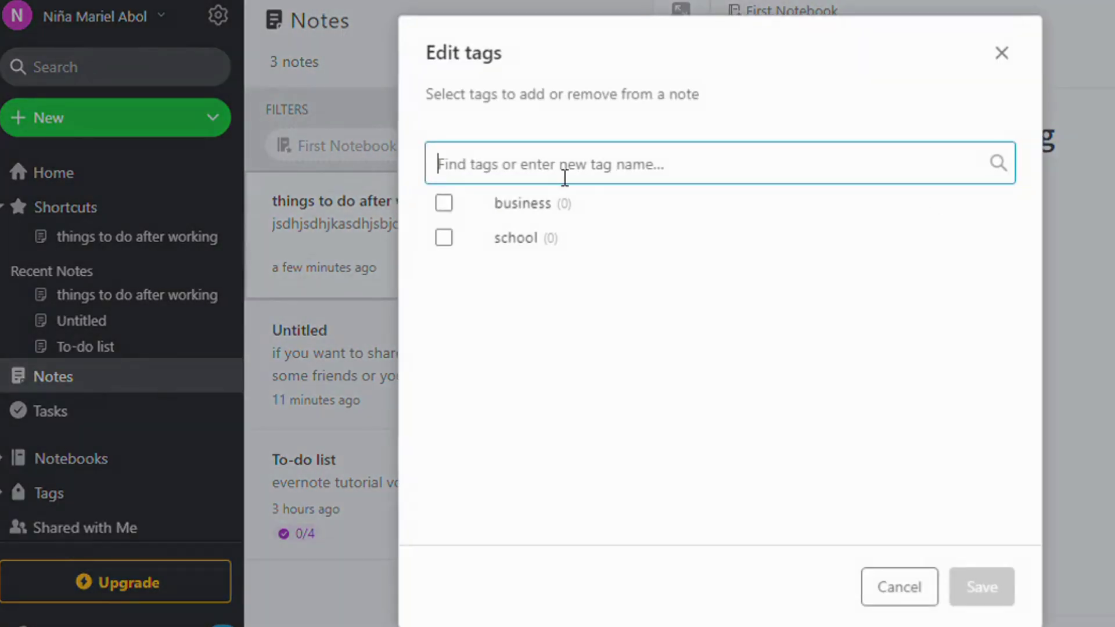
pyautogui.click(444, 204)
pyautogui.click(444, 267)
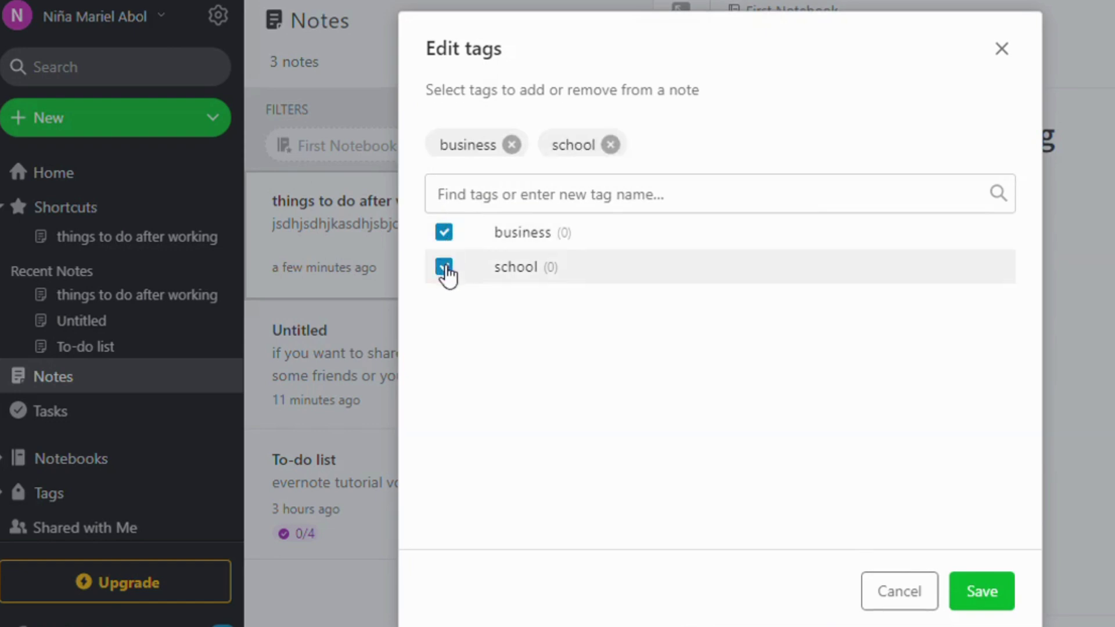
pyautogui.click(965, 583)
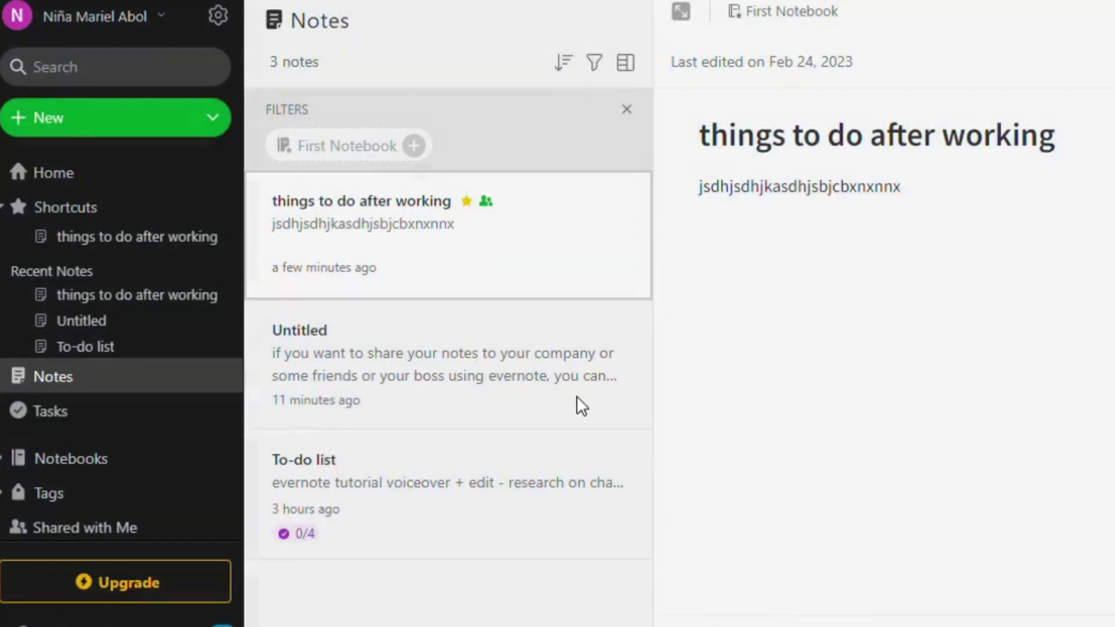
# From the Tags list, show only the notes tagged business
pyautogui.click(163, 495)
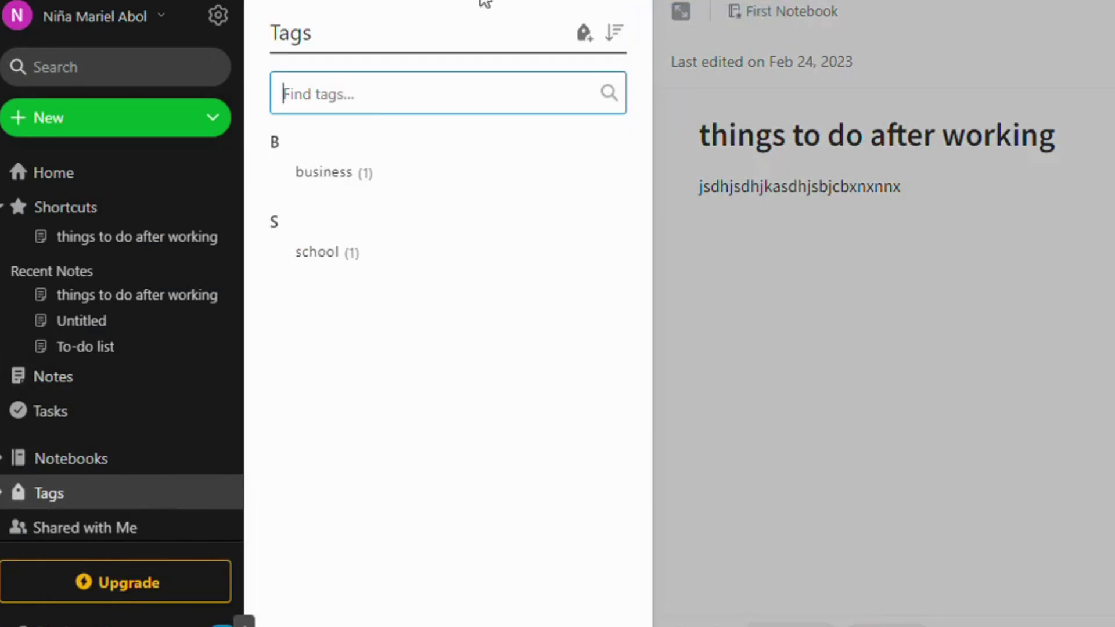
pyautogui.click(397, 172)
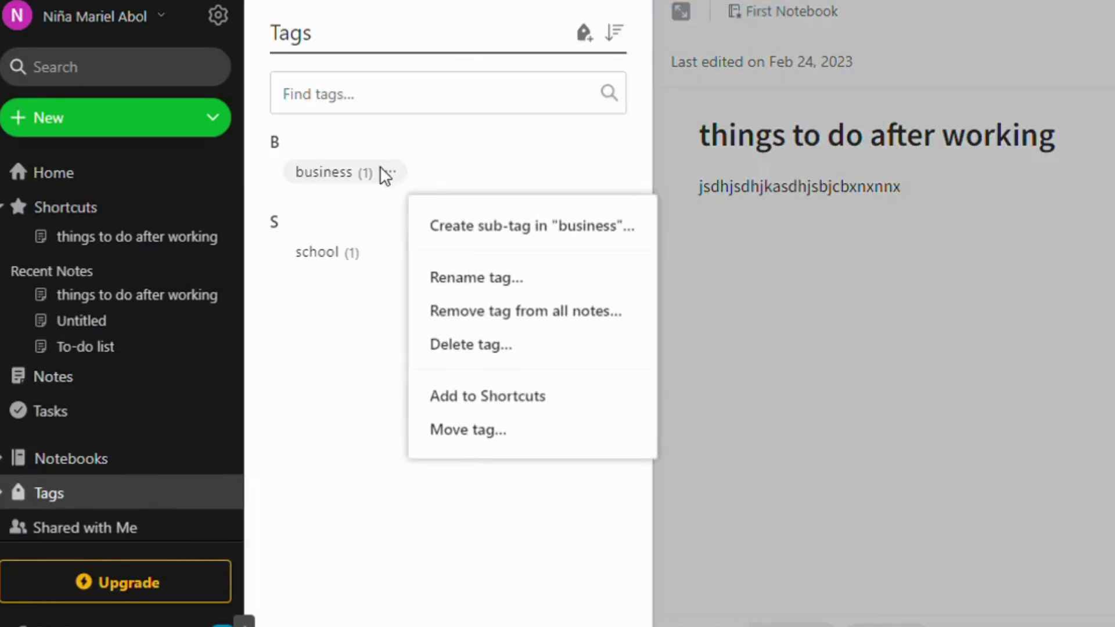
pyautogui.click(324, 180)
pyautogui.click(321, 173)
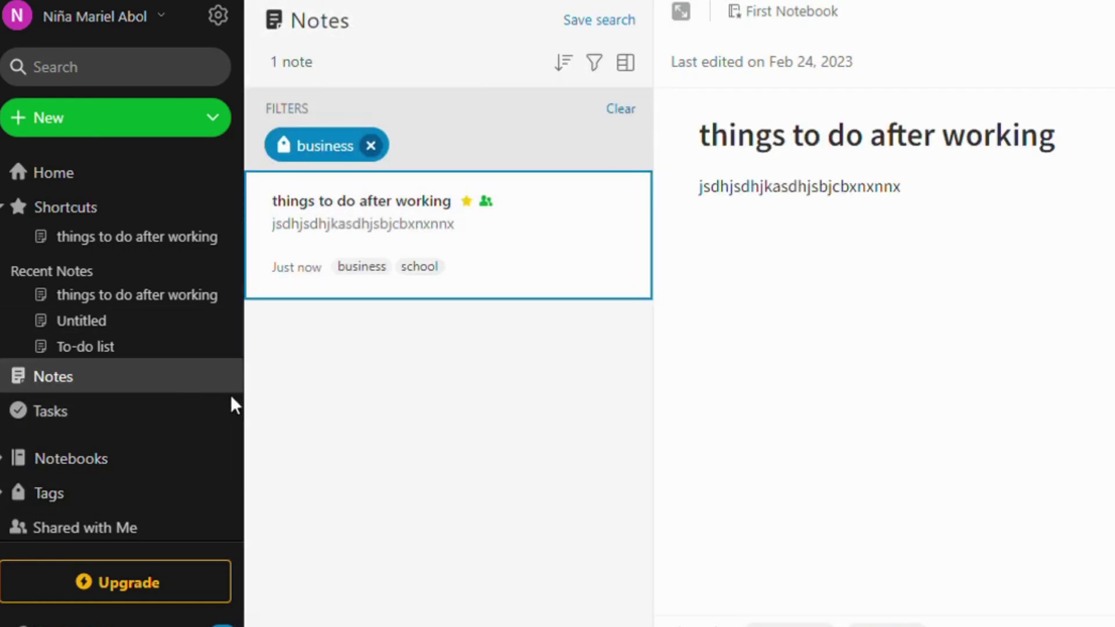
pyautogui.scroll(-2, 204, 493)
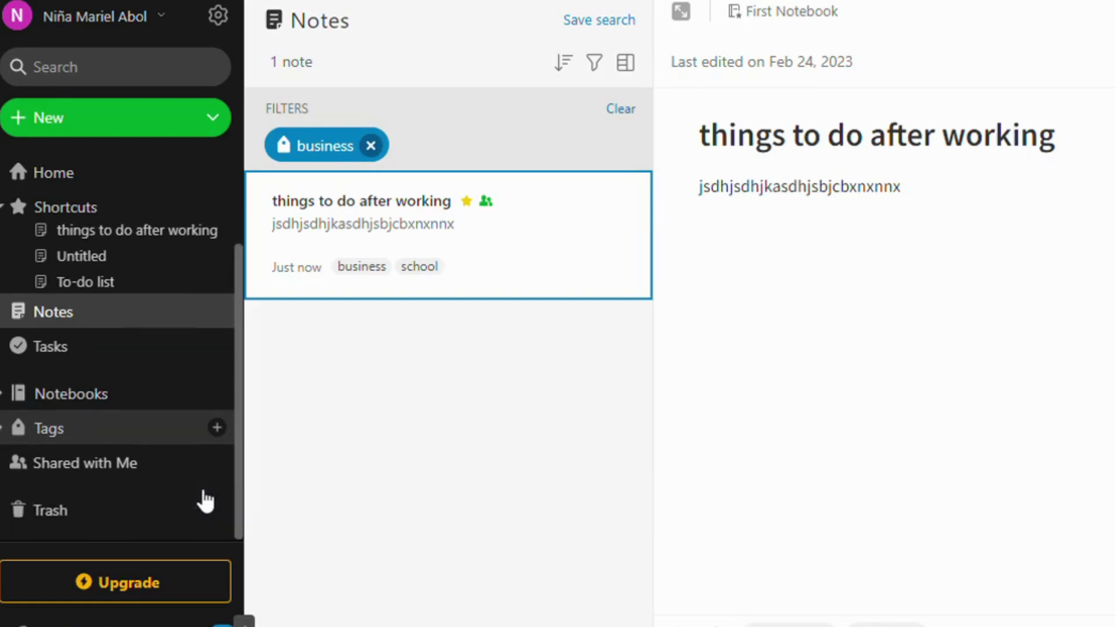
# View the Trash, open the trashed note's options, and try editing its text
pyautogui.click(204, 506)
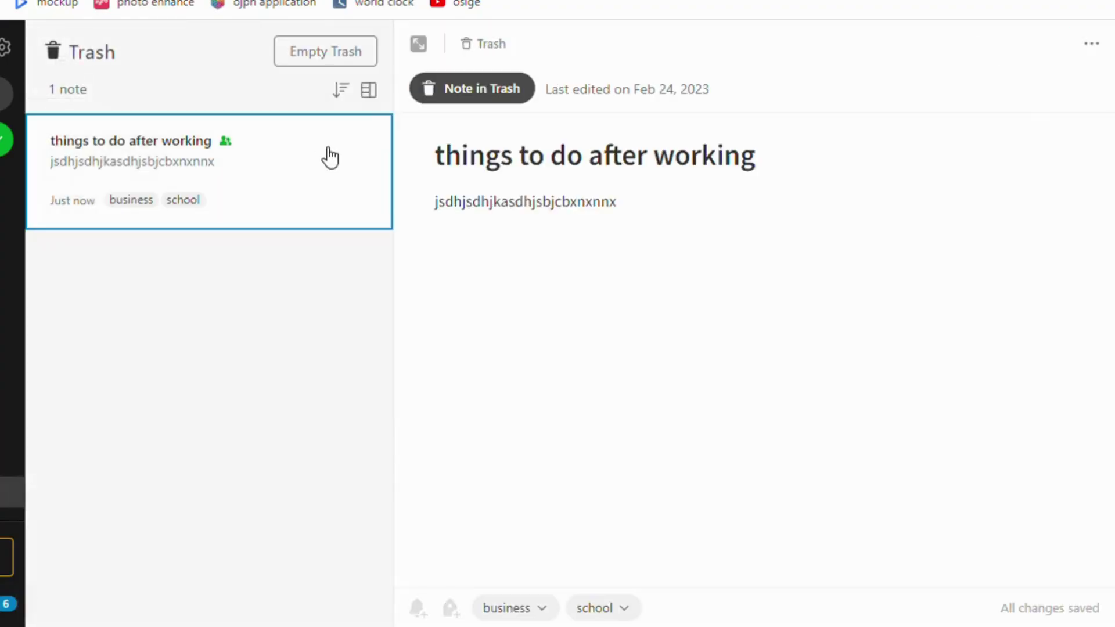
pyautogui.click(1099, 45)
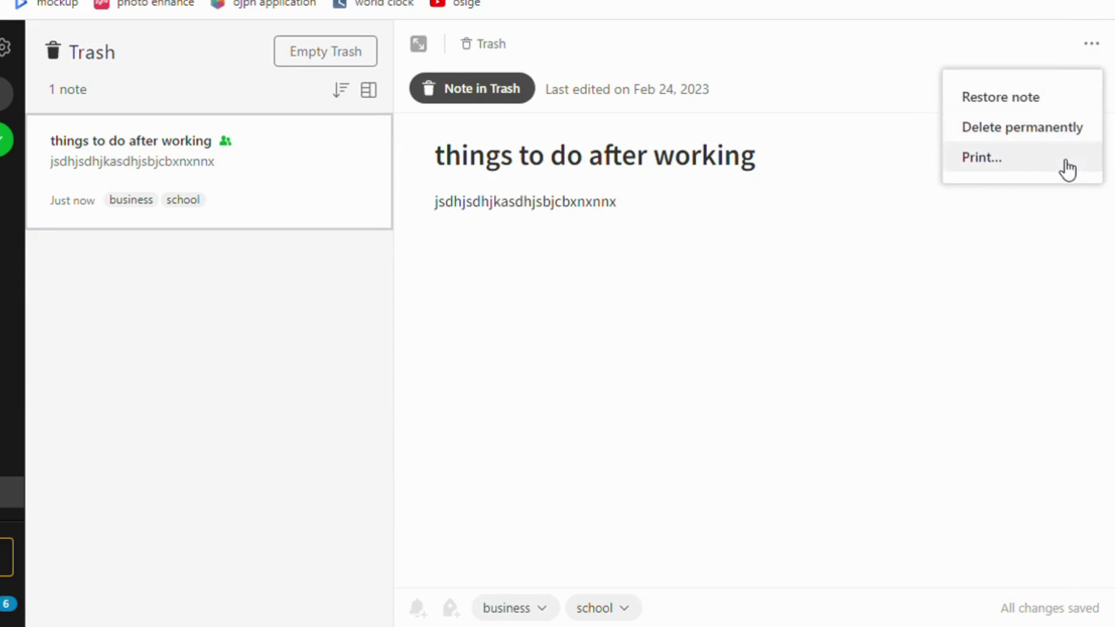
pyautogui.click(1032, 250)
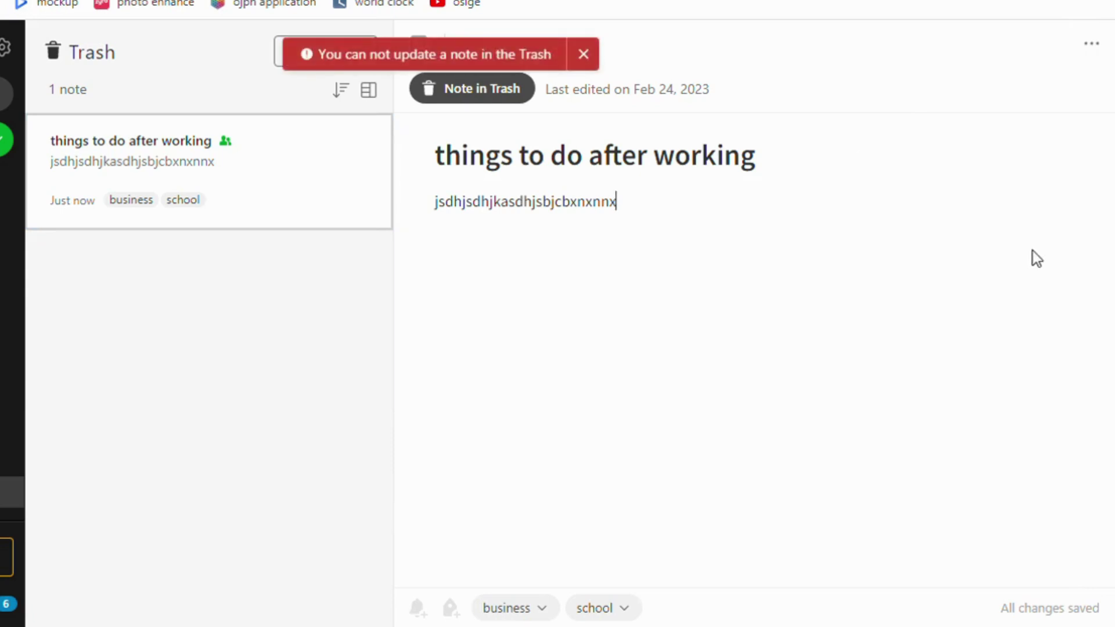